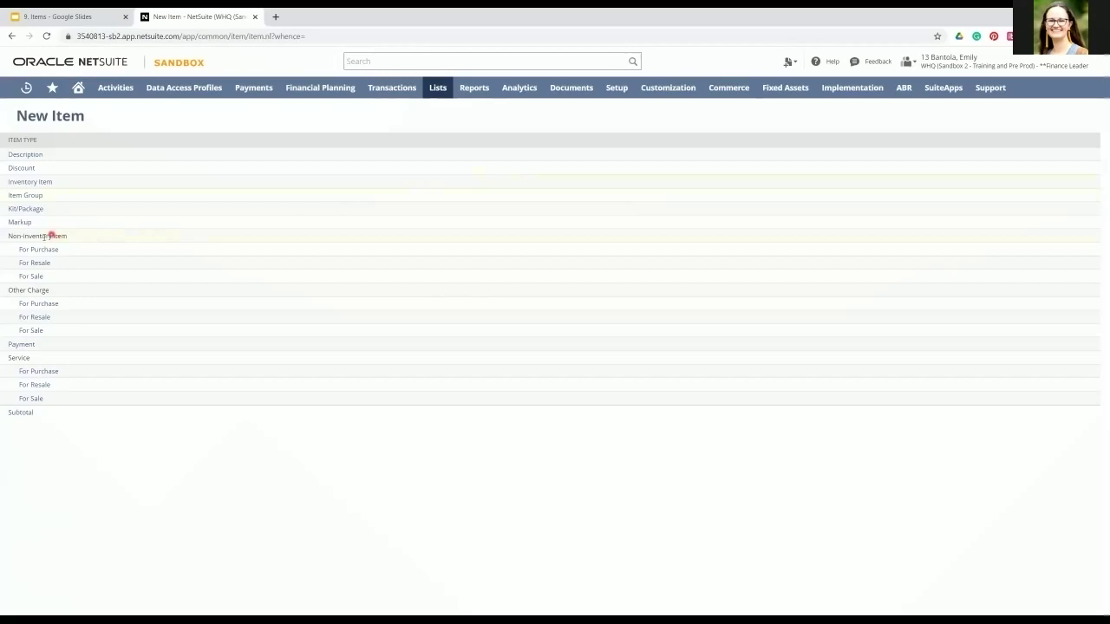
Start a new inventory item record and look over its item name and responsibility centre fields
click(30, 184)
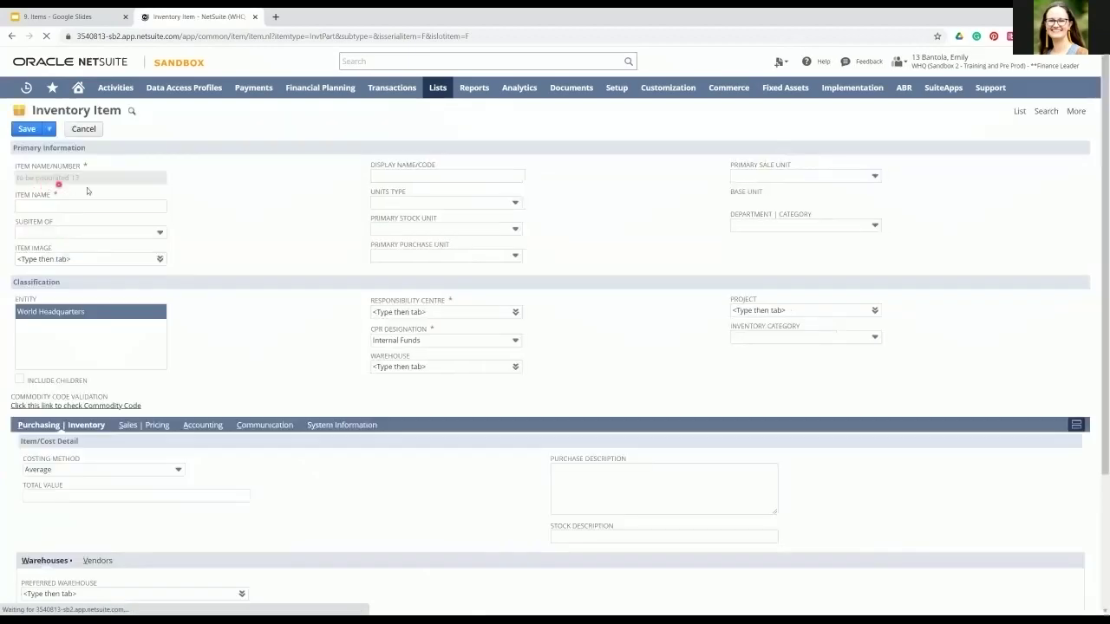
click(27, 207)
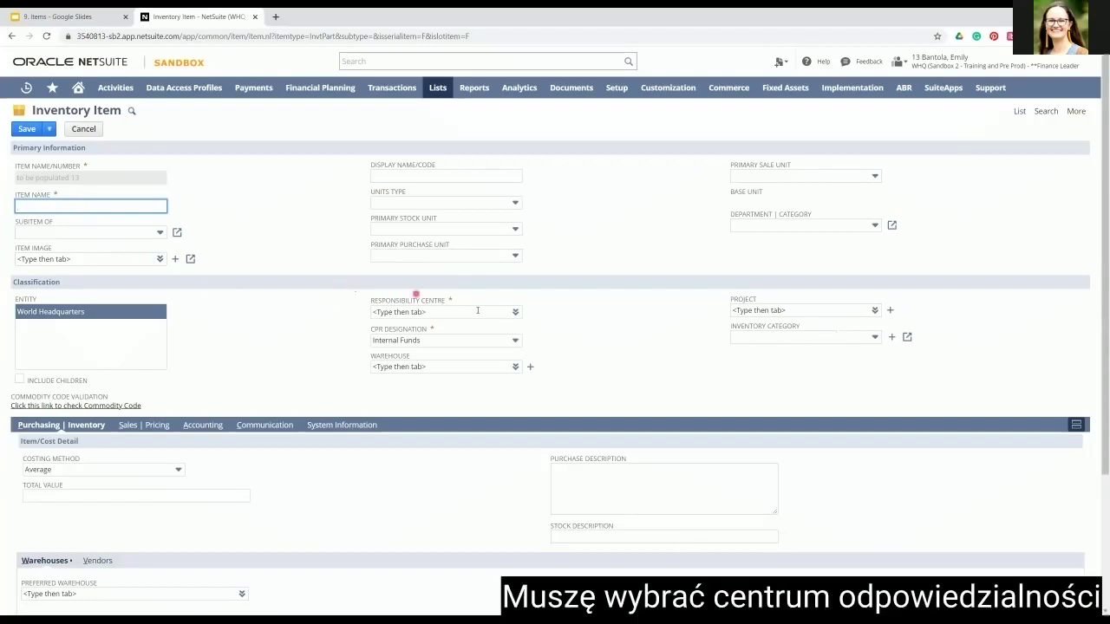
click(425, 314)
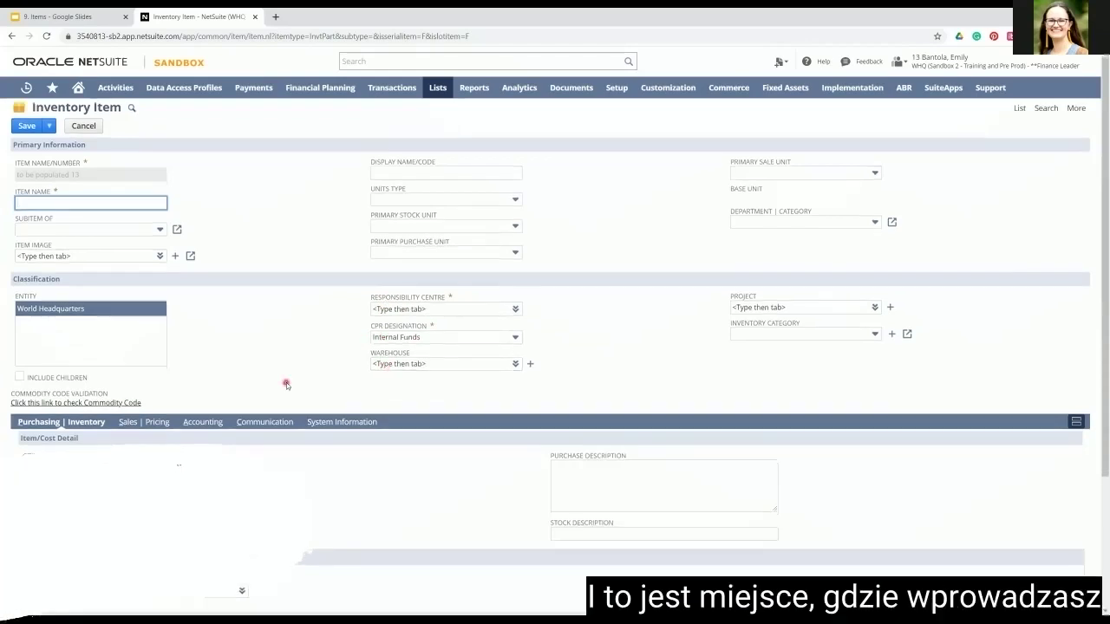
Examine the available costing methods in the inventory item's purchasing and inventory details
scroll(287, 383, down, 2)
scroll(287, 384, down, 1)
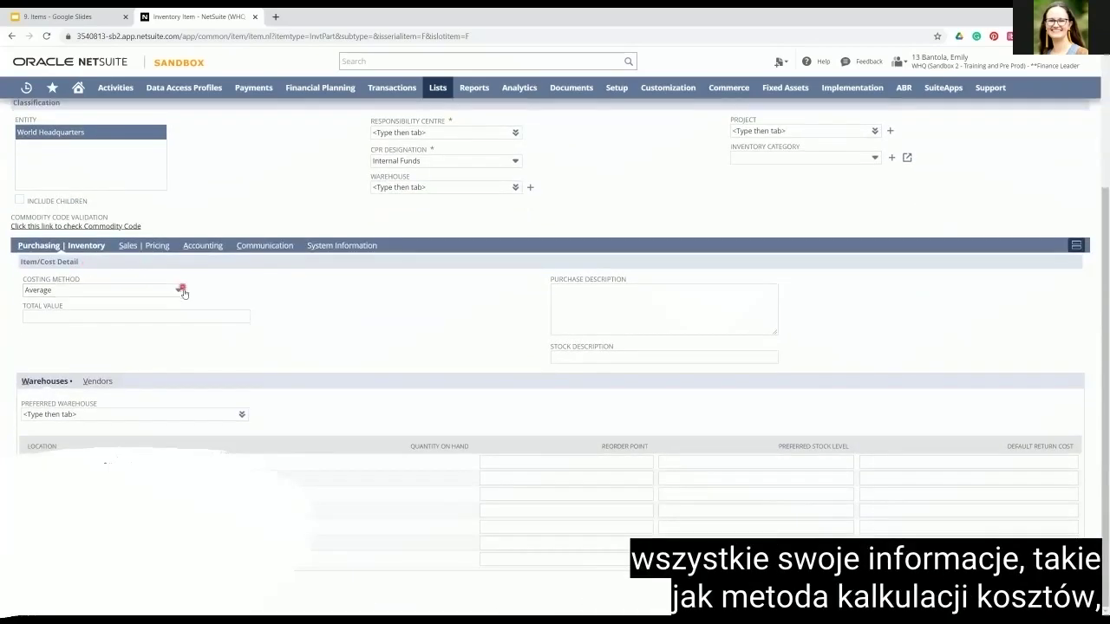
click(180, 294)
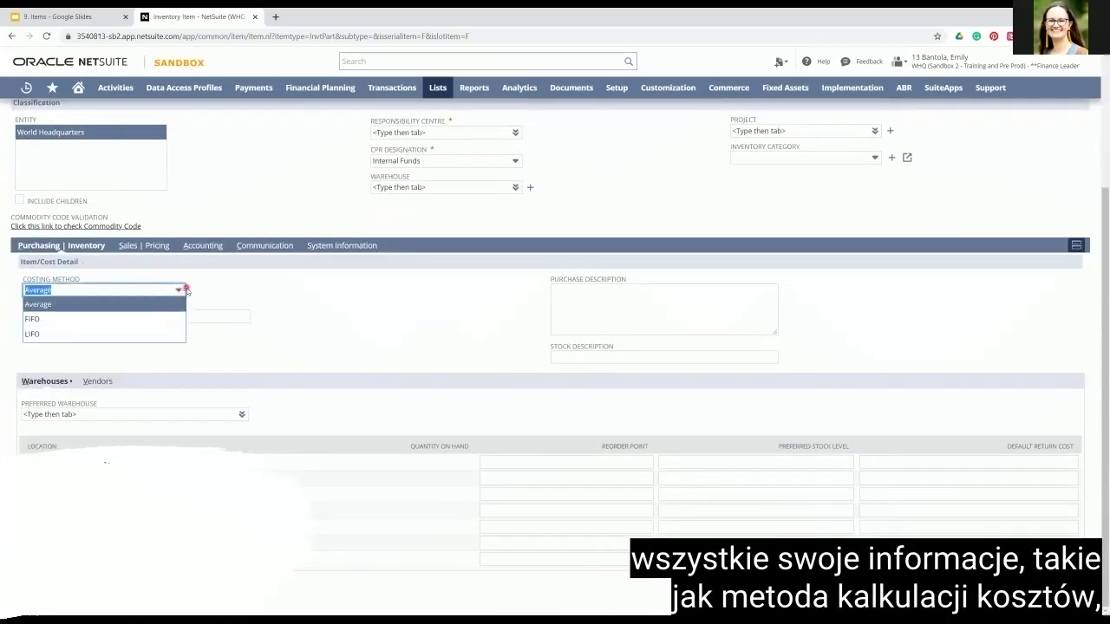
click(179, 291)
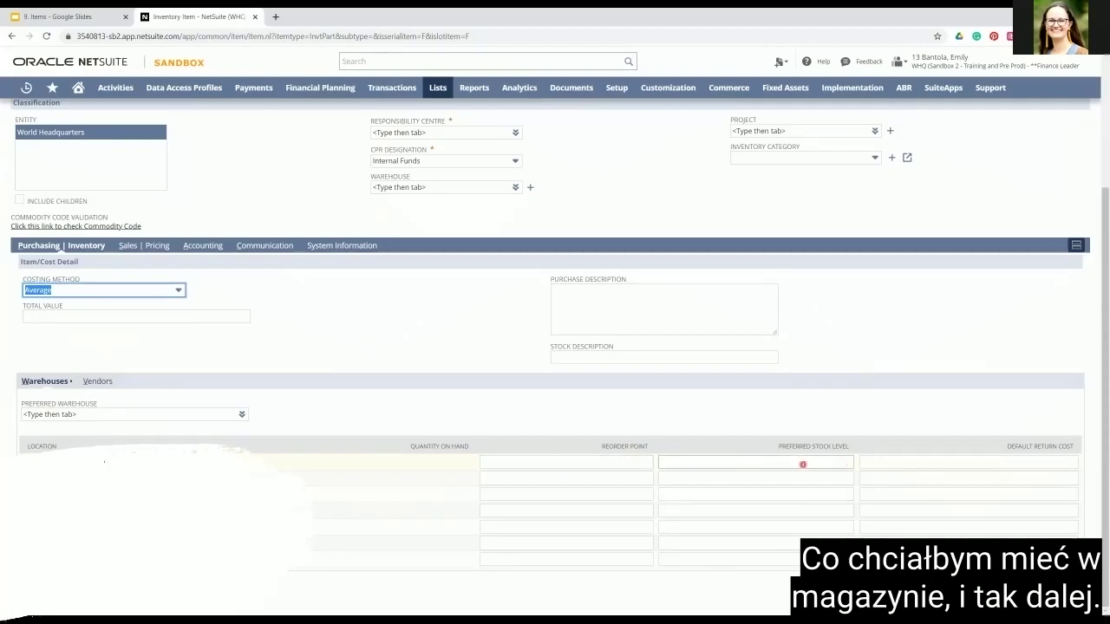
Review the inventory item's vendor details, sales pricing by currency and accounting settings
click(98, 382)
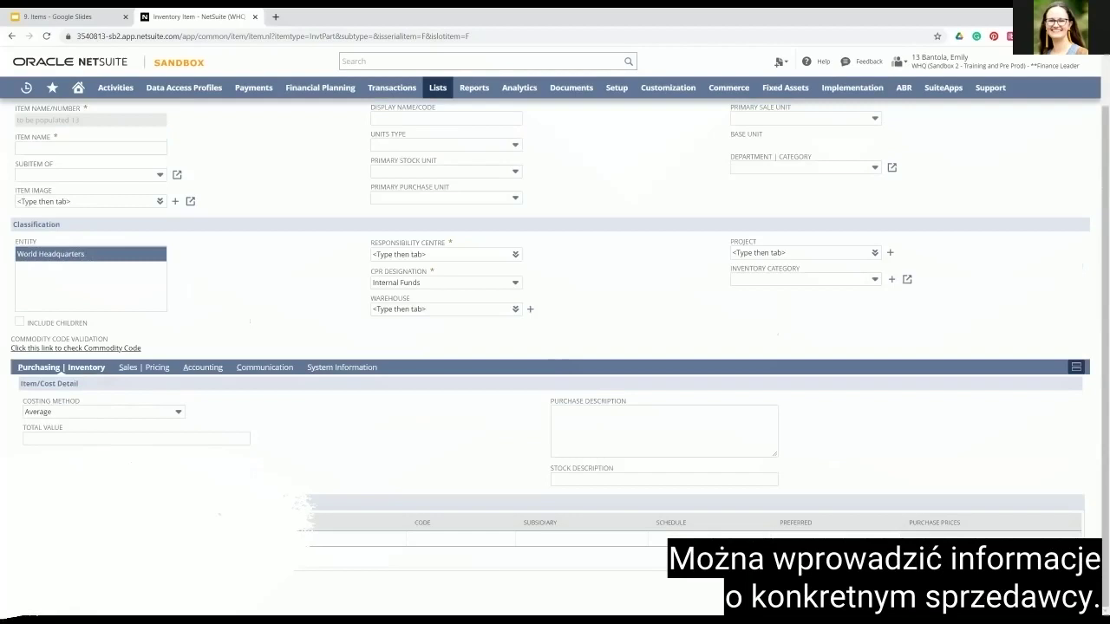
click(148, 369)
scroll(297, 421, down, 1)
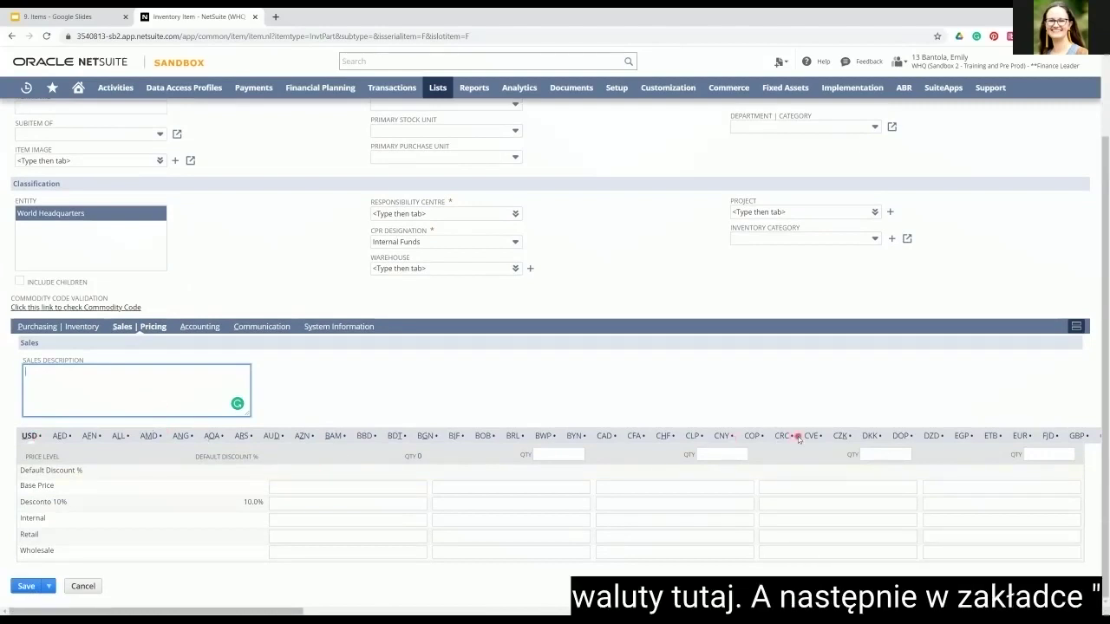
click(193, 328)
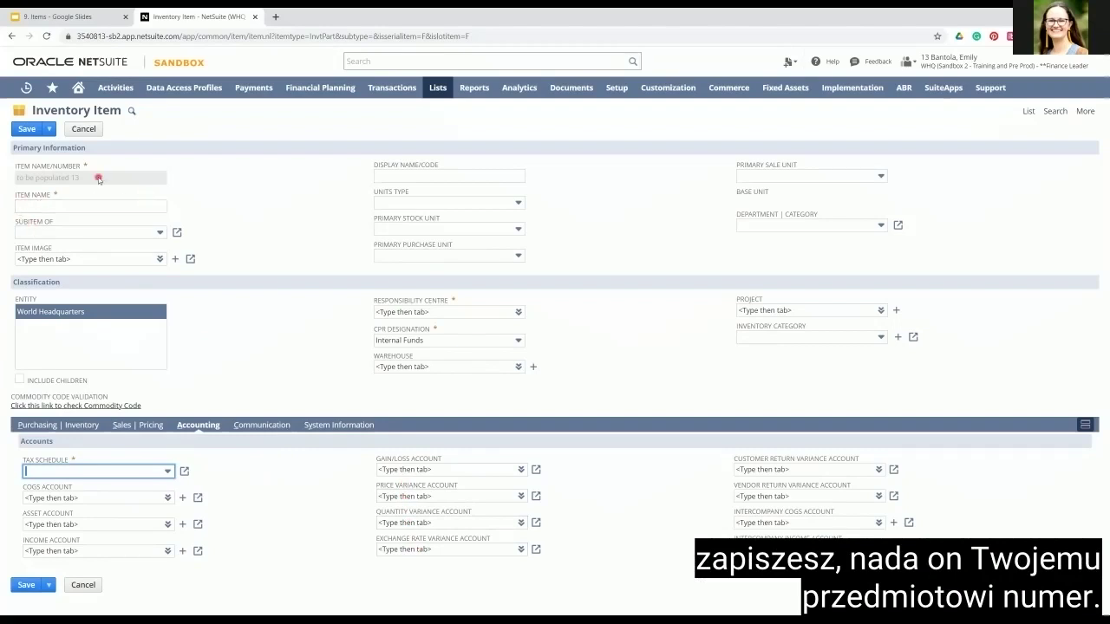
Start a new non-inventory item of the For Sale type
mouse_move(435, 92)
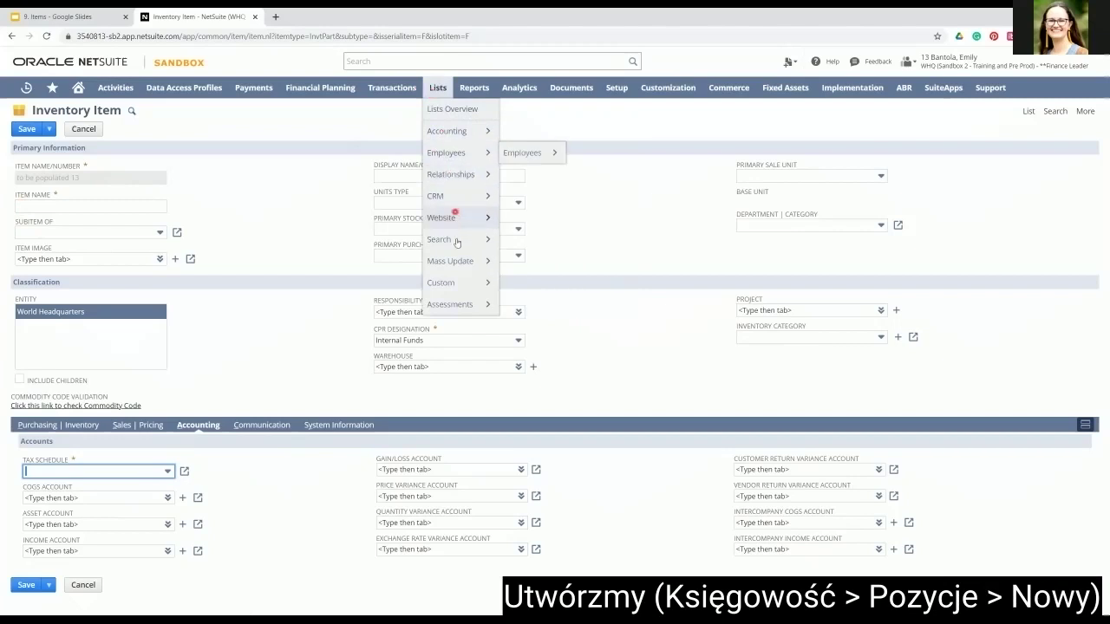
mouse_move(451, 232)
mouse_move(453, 128)
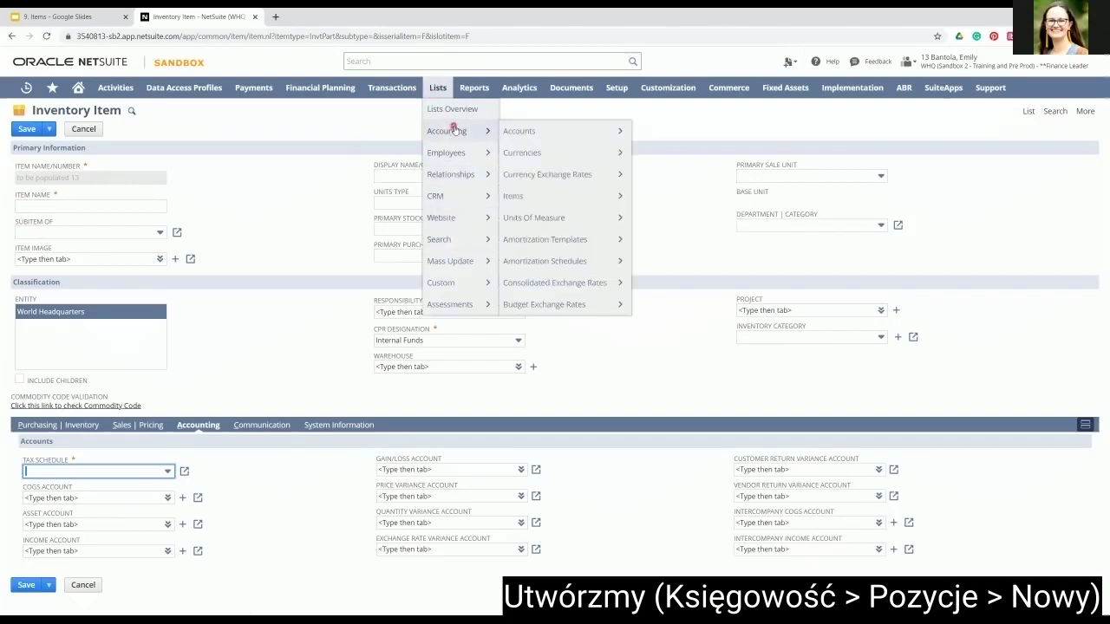
click(645, 198)
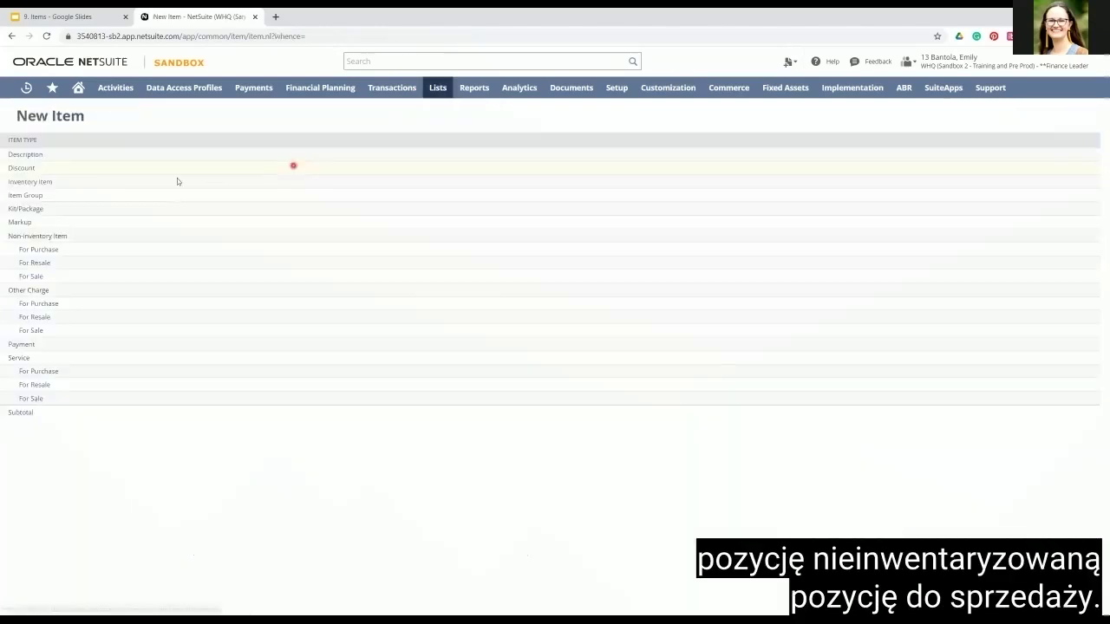
click(31, 276)
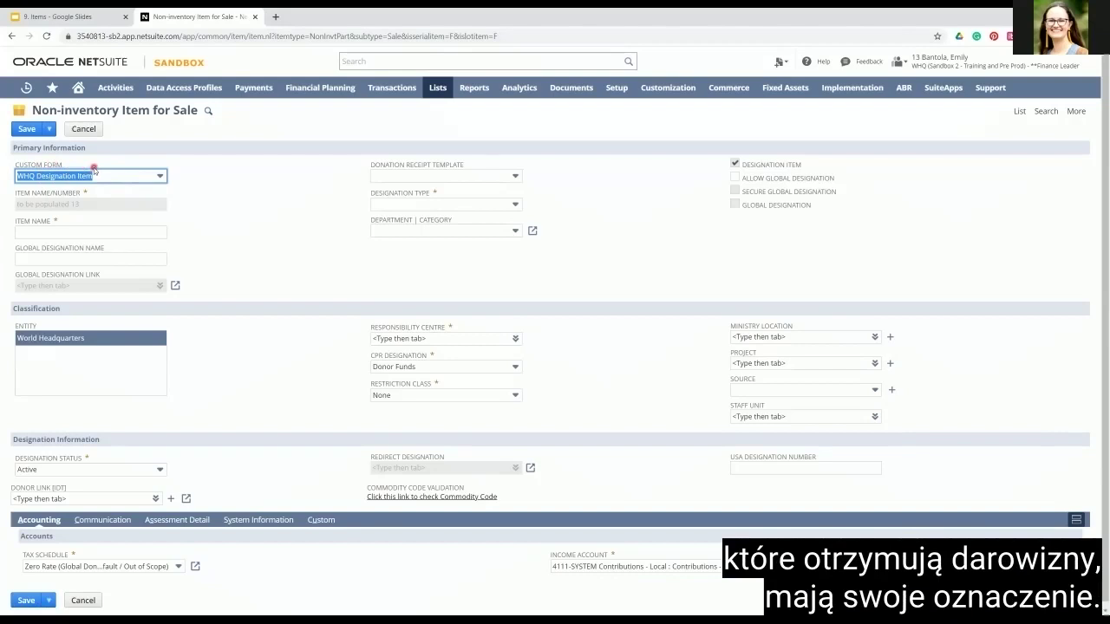
Review the designation item's name fields, designation type choices and assessment details
click(19, 231)
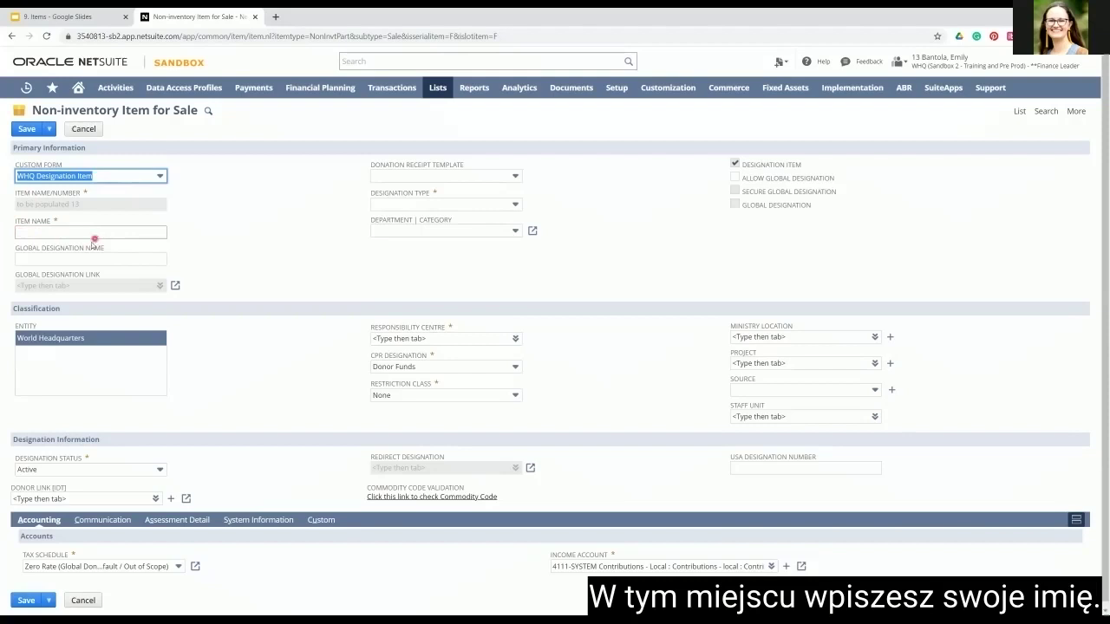
click(21, 258)
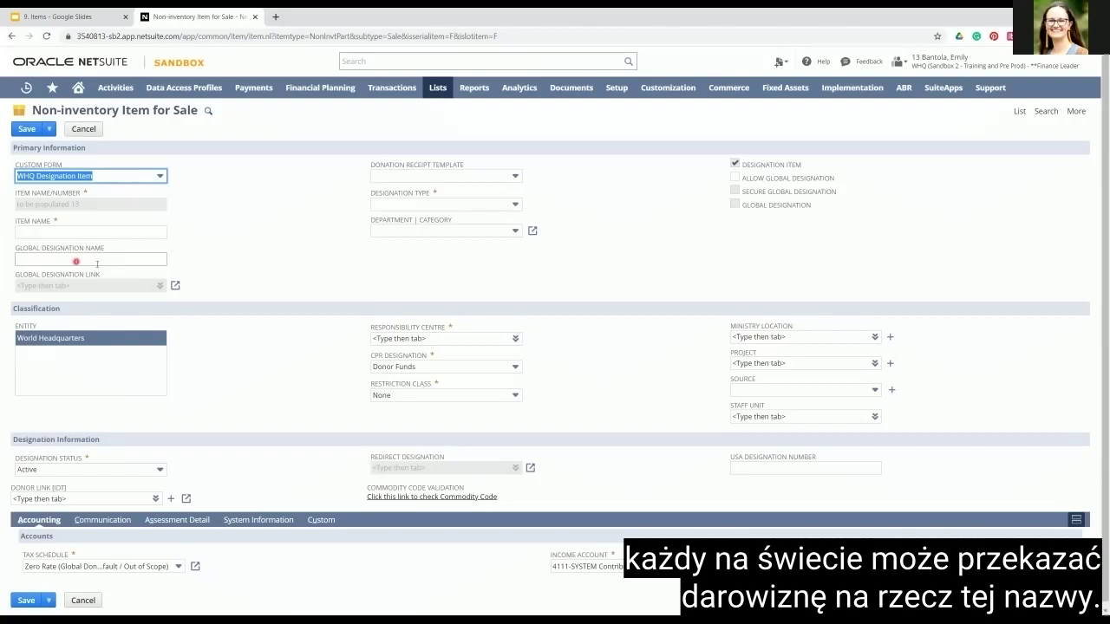
click(514, 204)
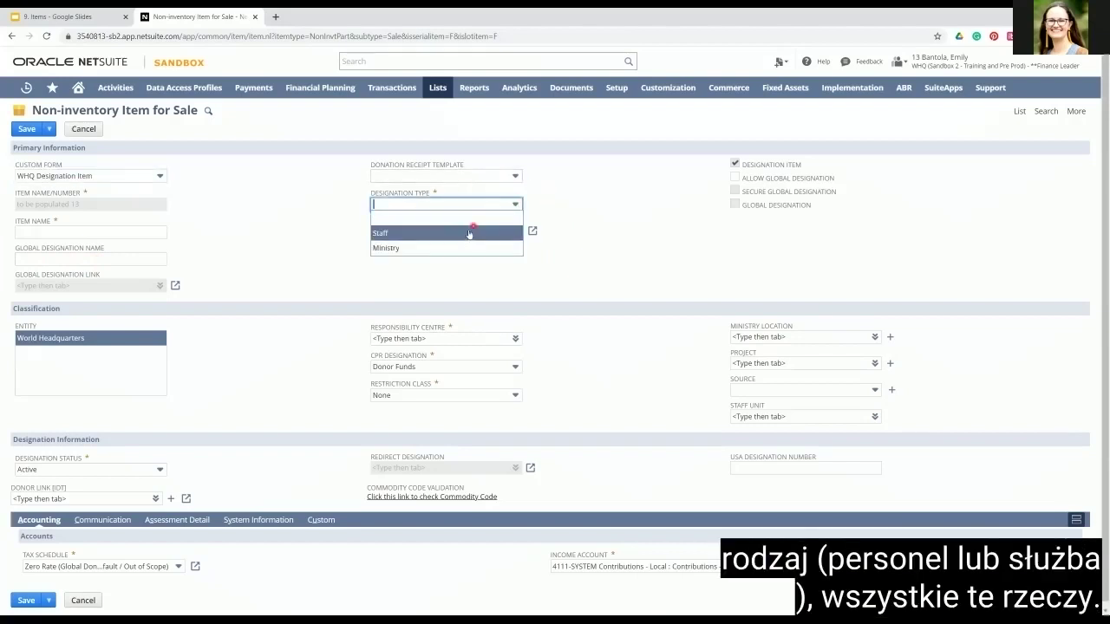
click(516, 205)
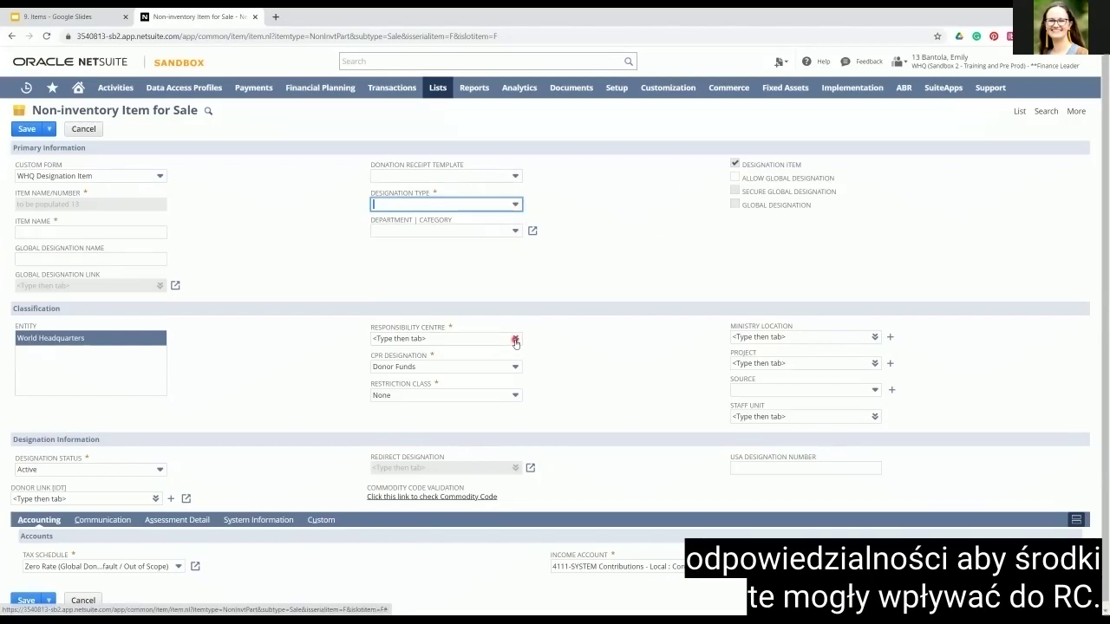
scroll(311, 419, down, 1)
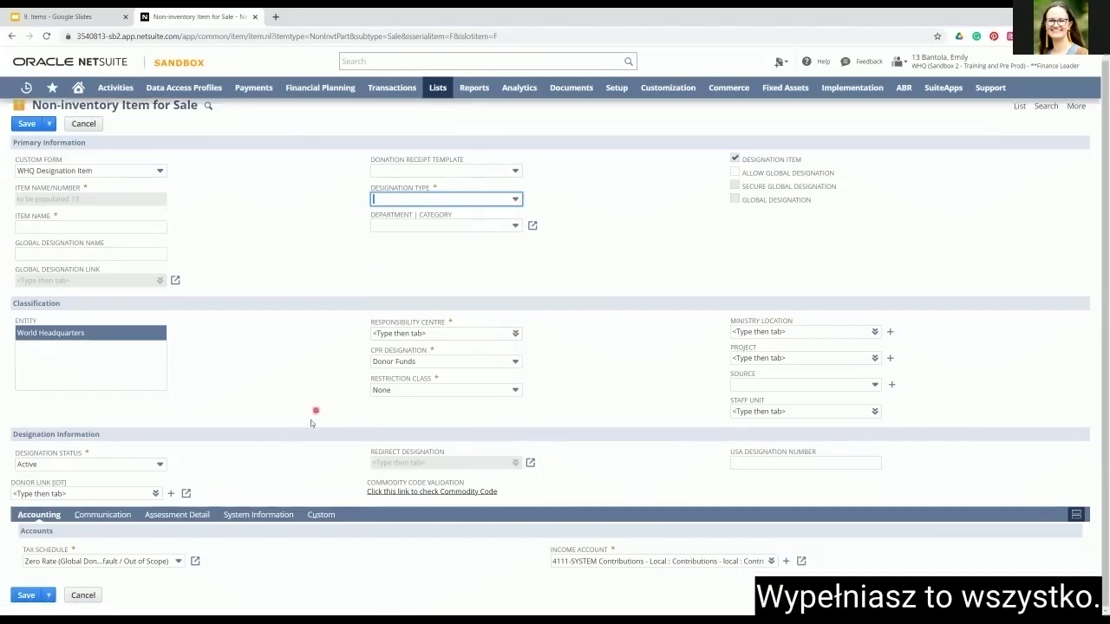
click(200, 515)
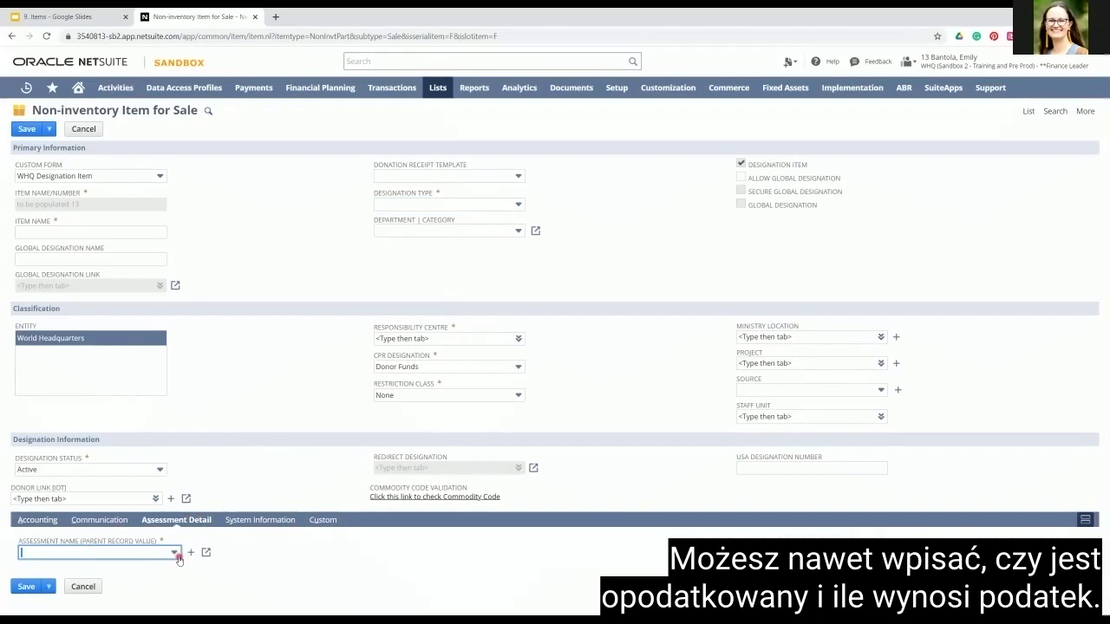
Switch the item's custom form to WHQ Non-Inventory Form
click(161, 178)
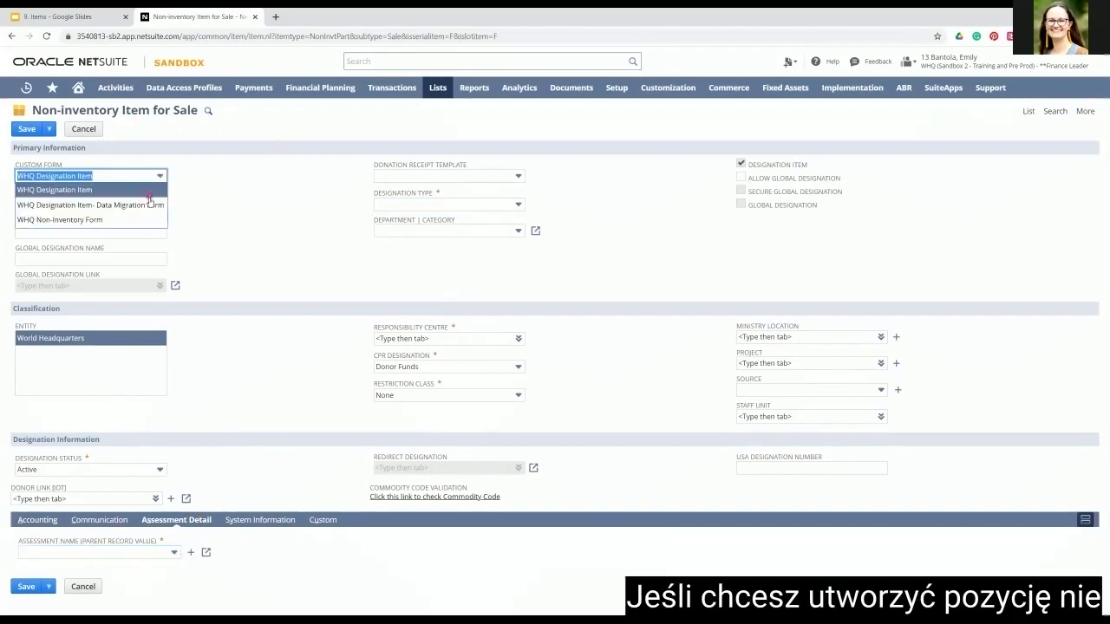
click(48, 222)
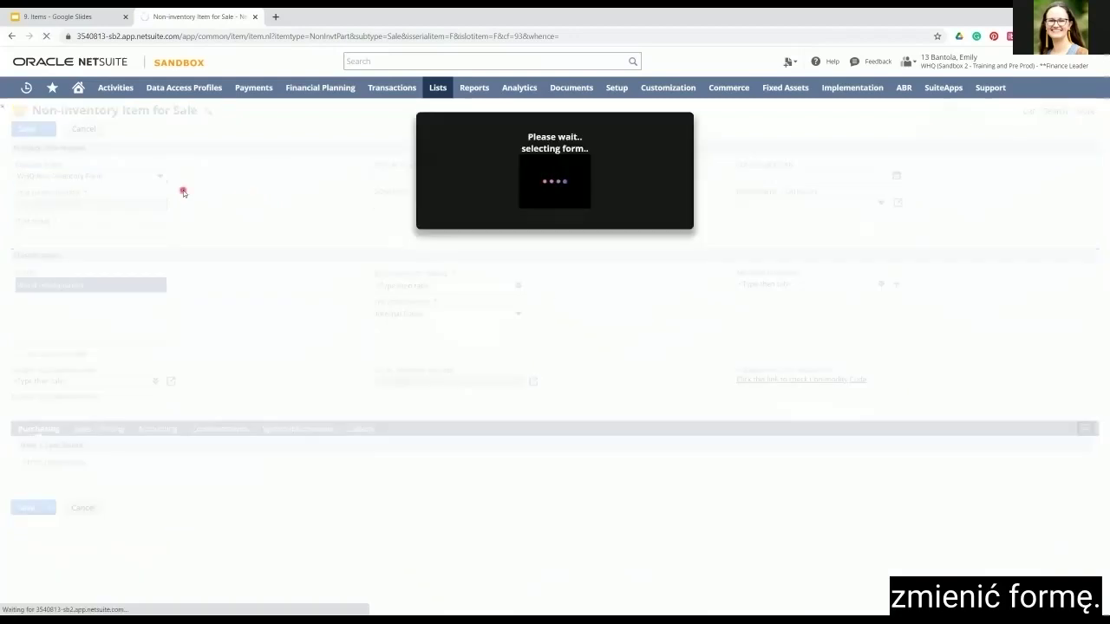
click(160, 177)
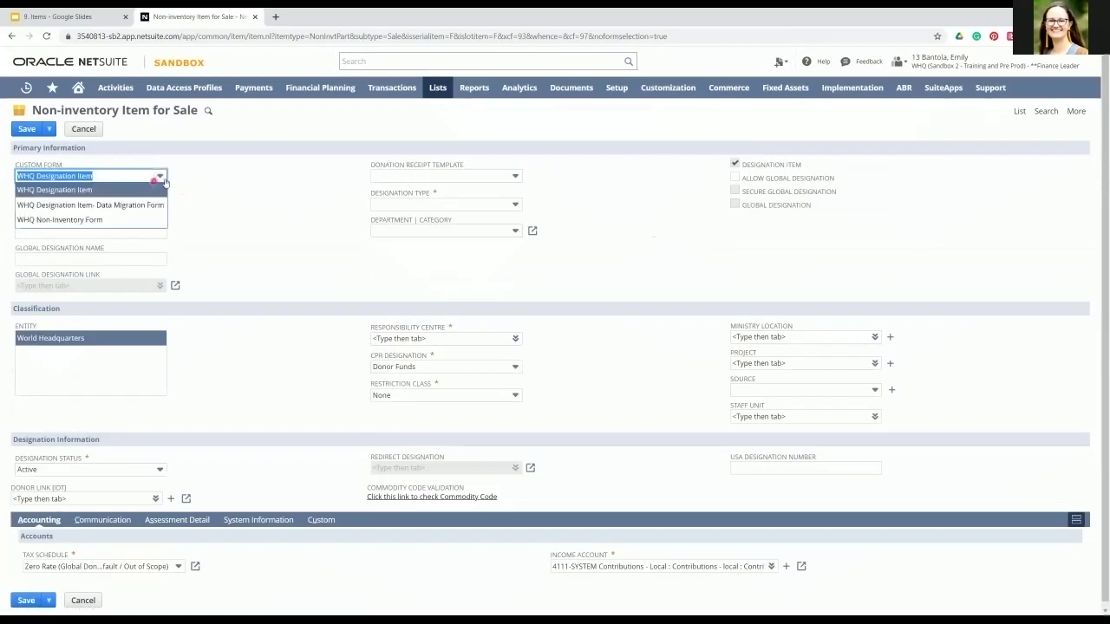
click(130, 219)
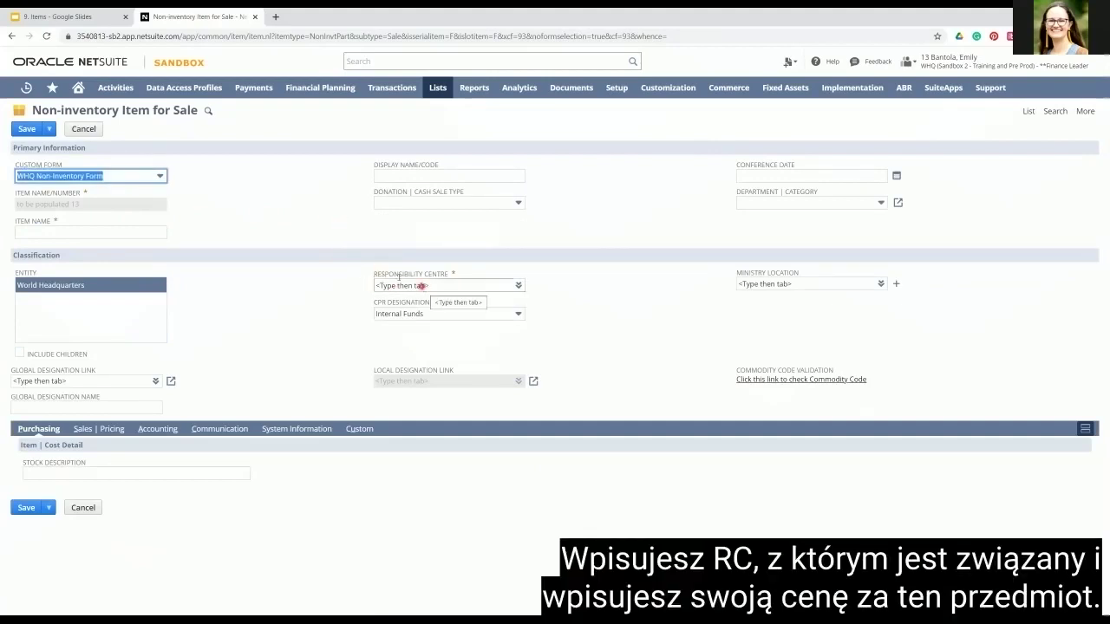
Review the non-inventory item's sales pricing section and its tax schedule and income account fields
click(90, 430)
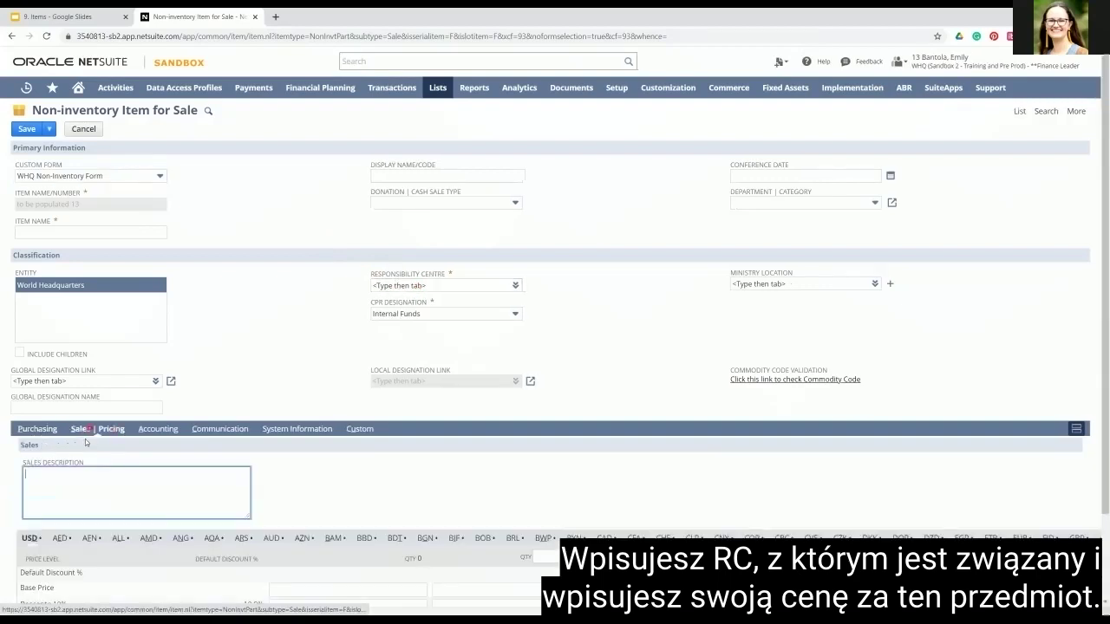
click(157, 430)
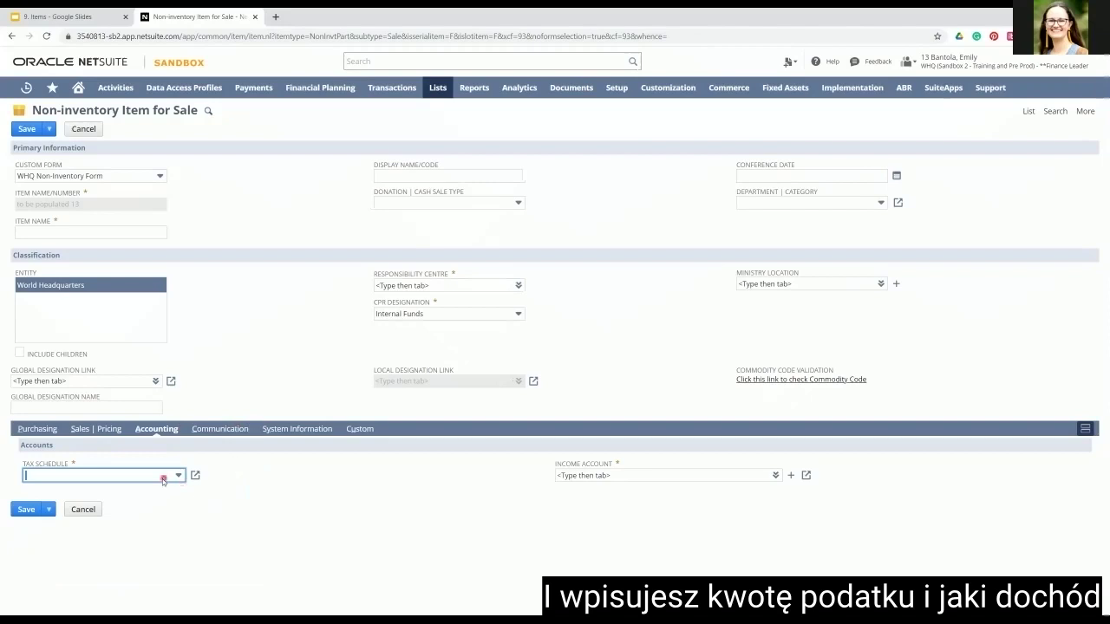
click(622, 476)
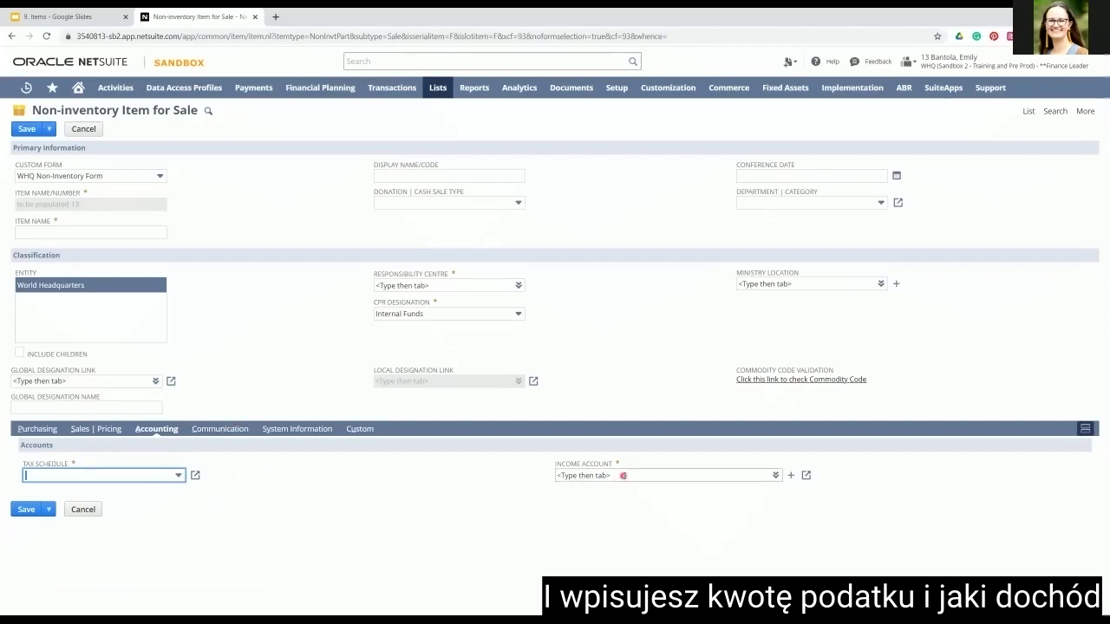
click(539, 476)
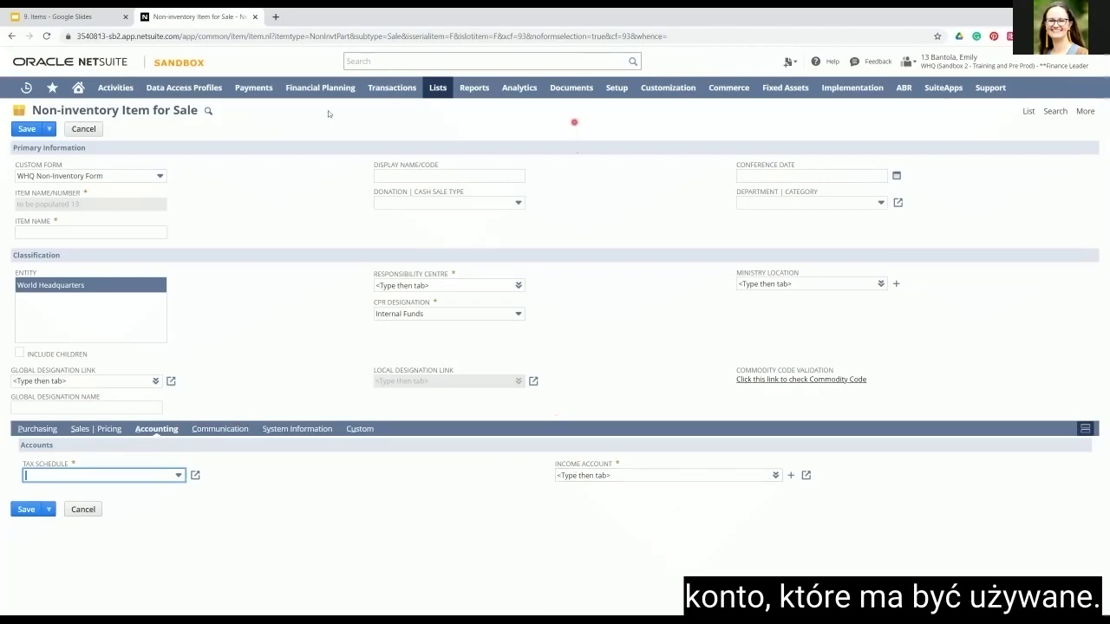
Start a new sales invoice from the sales transactions
mouse_move(438, 87)
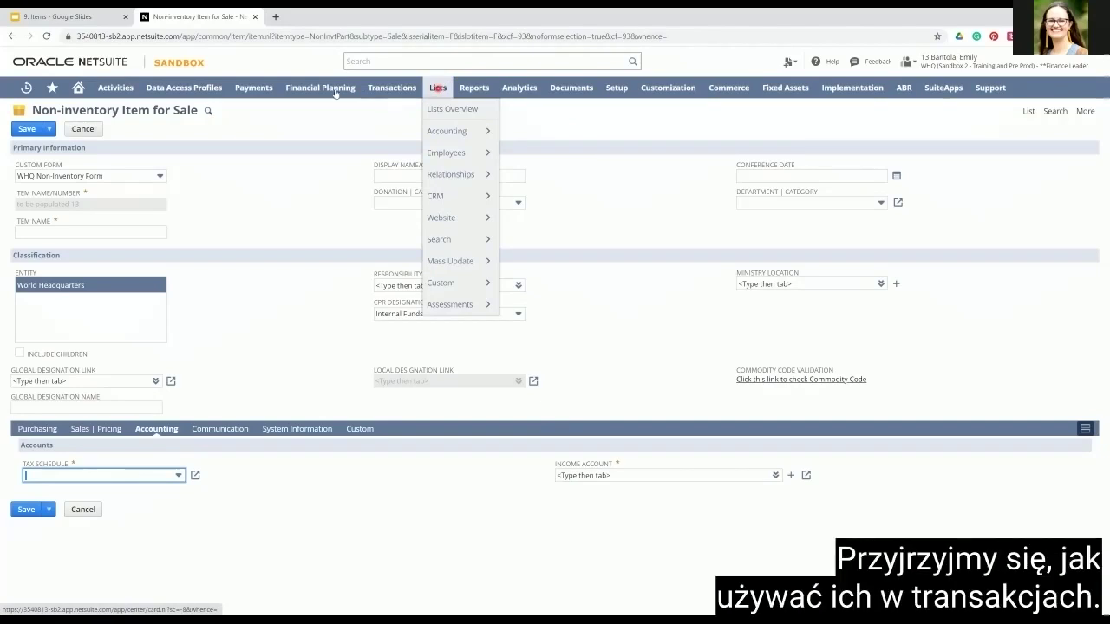
mouse_move(388, 90)
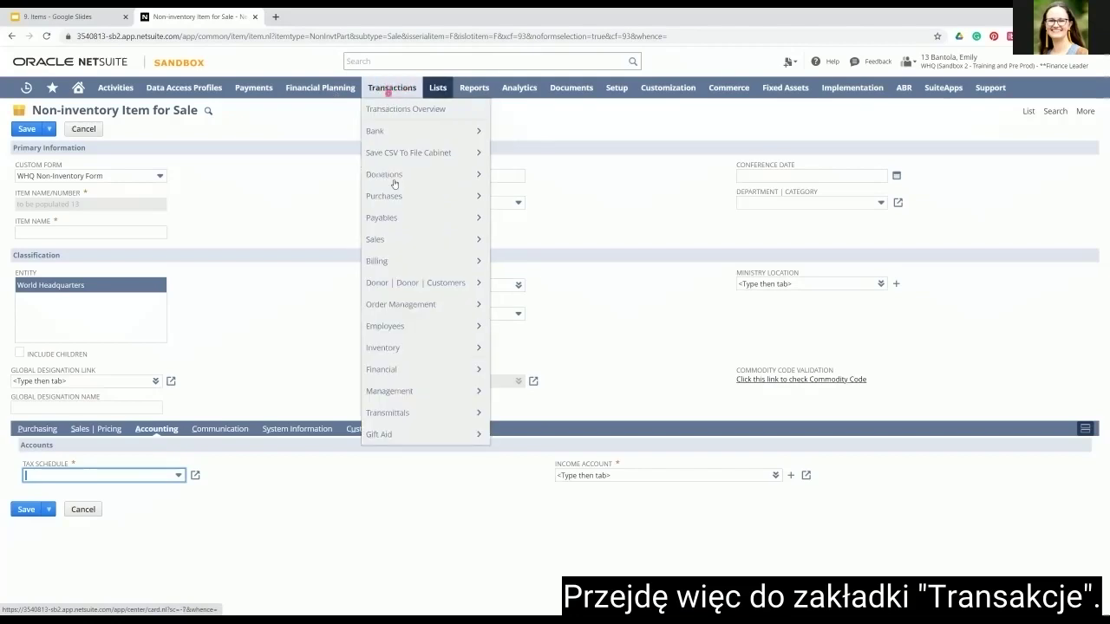
mouse_move(404, 218)
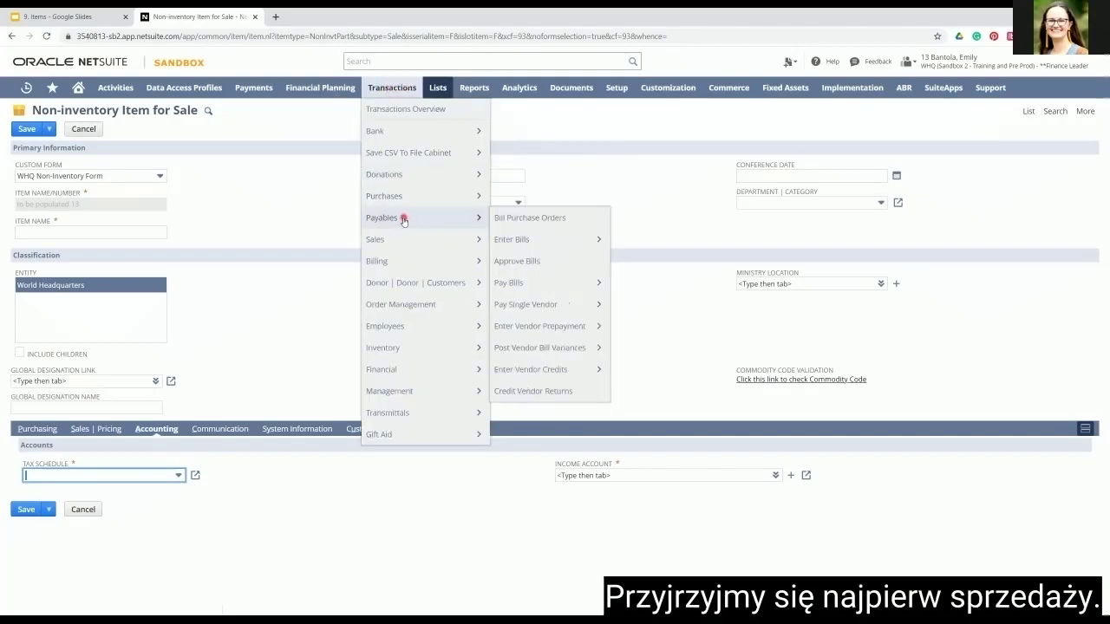
mouse_move(404, 239)
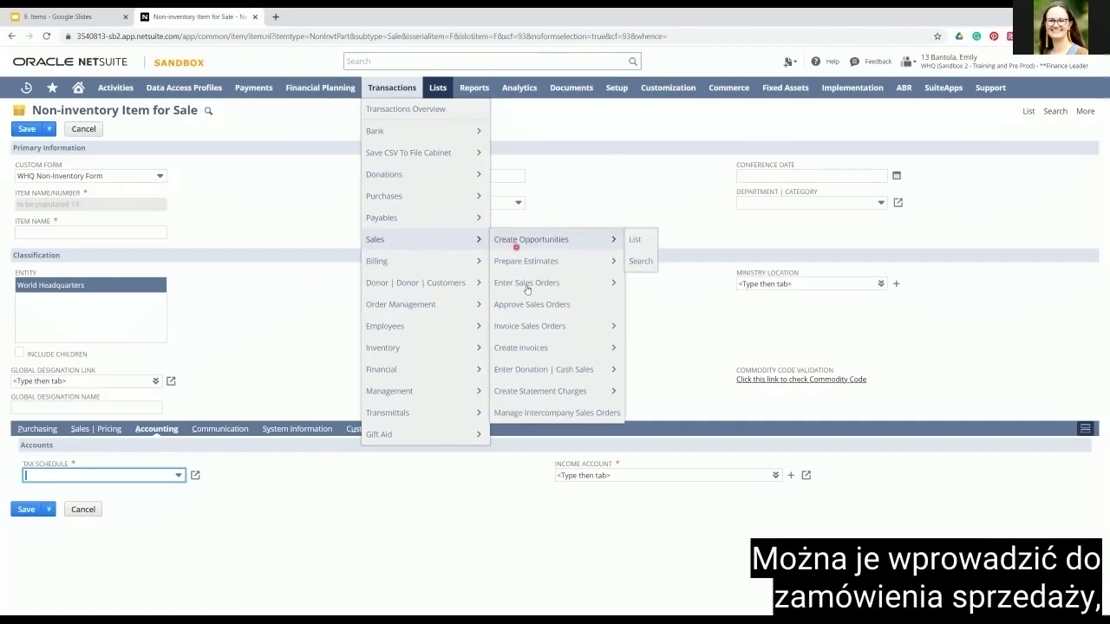
mouse_move(531, 293)
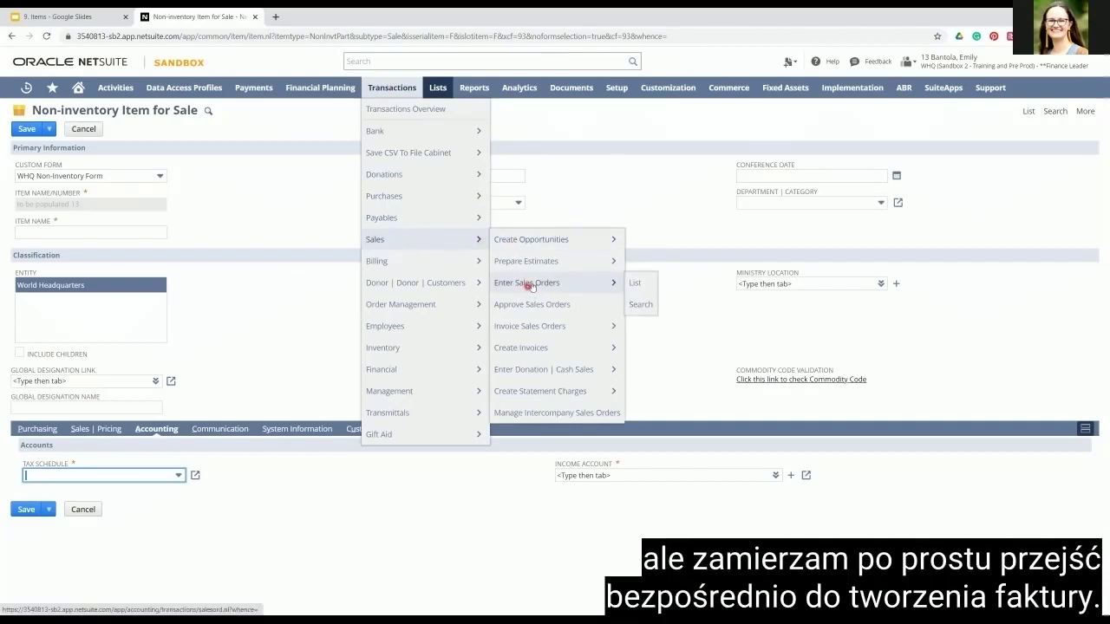
click(528, 350)
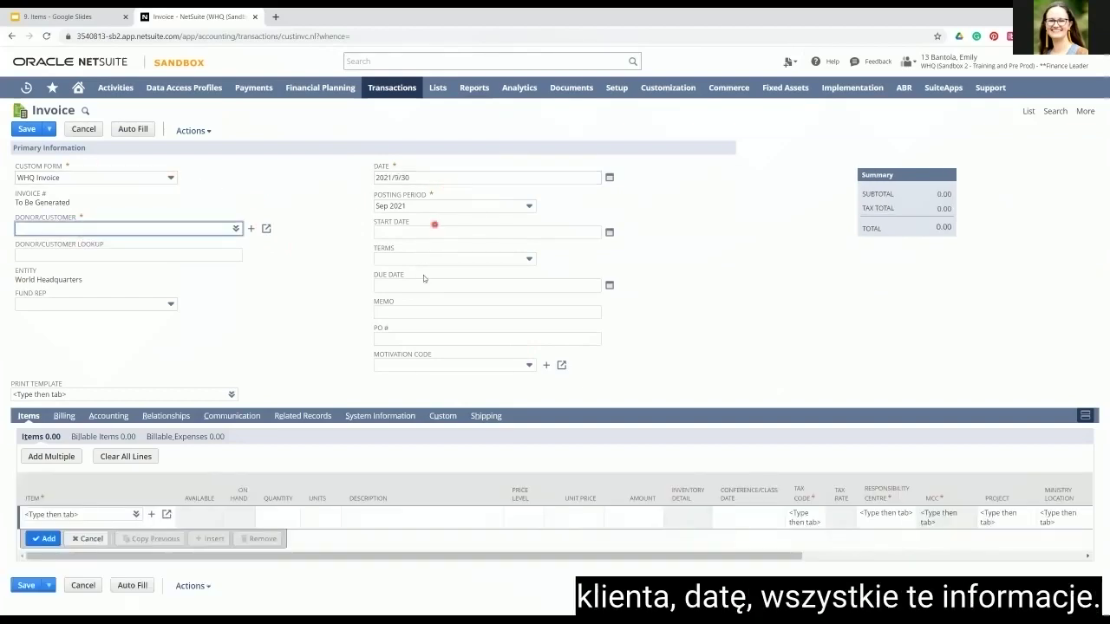
Choose item 46513 Student summer conference 2022 for the invoice's first item line
click(134, 516)
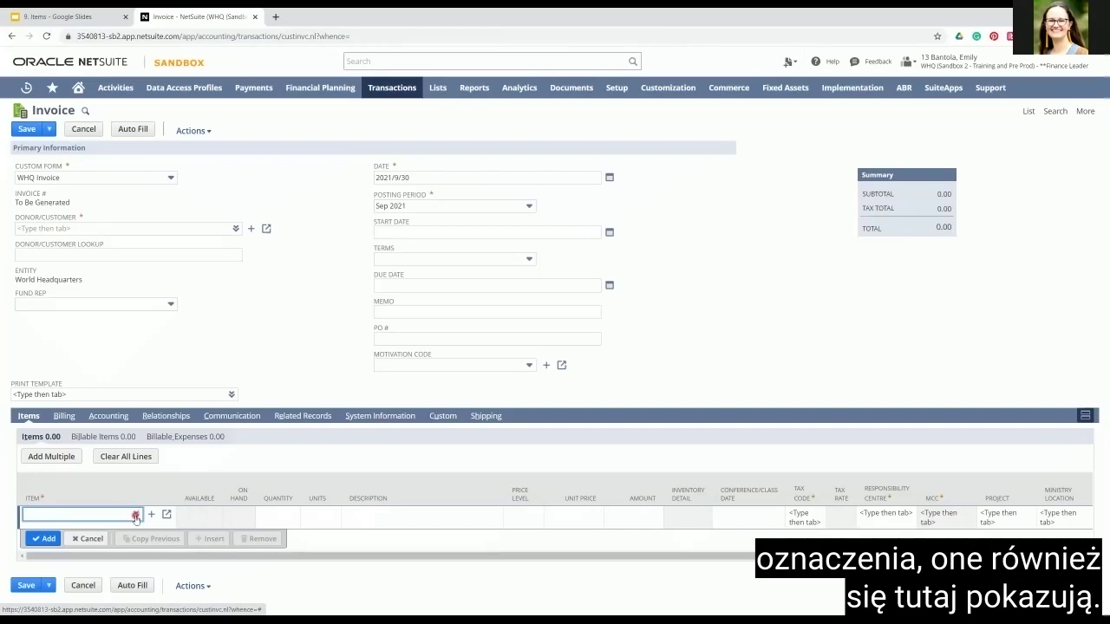
text(46513)
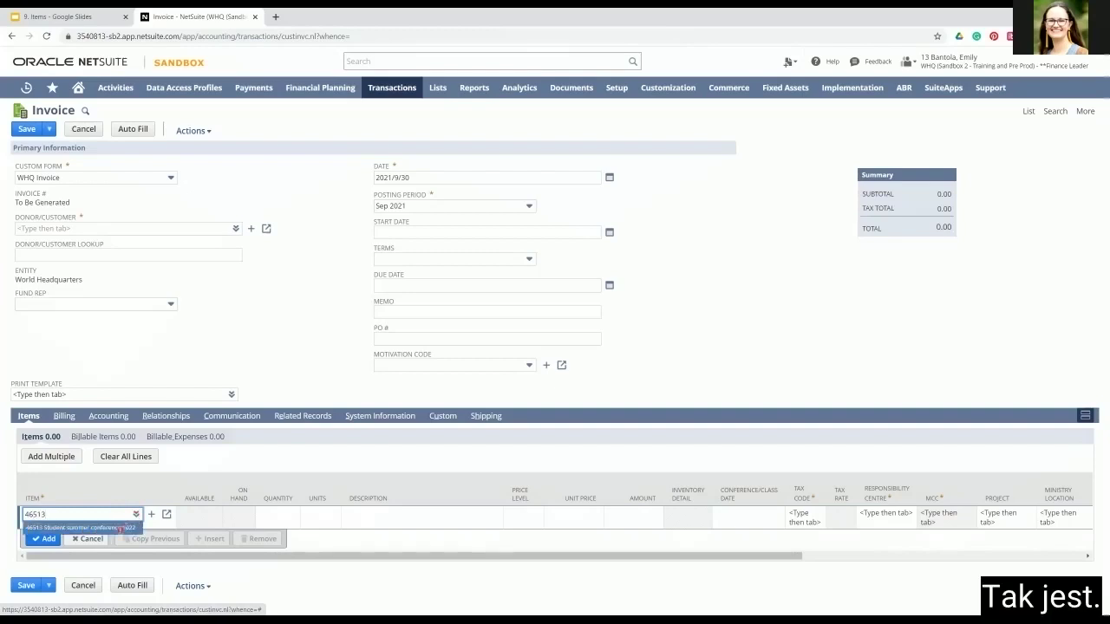
click(115, 526)
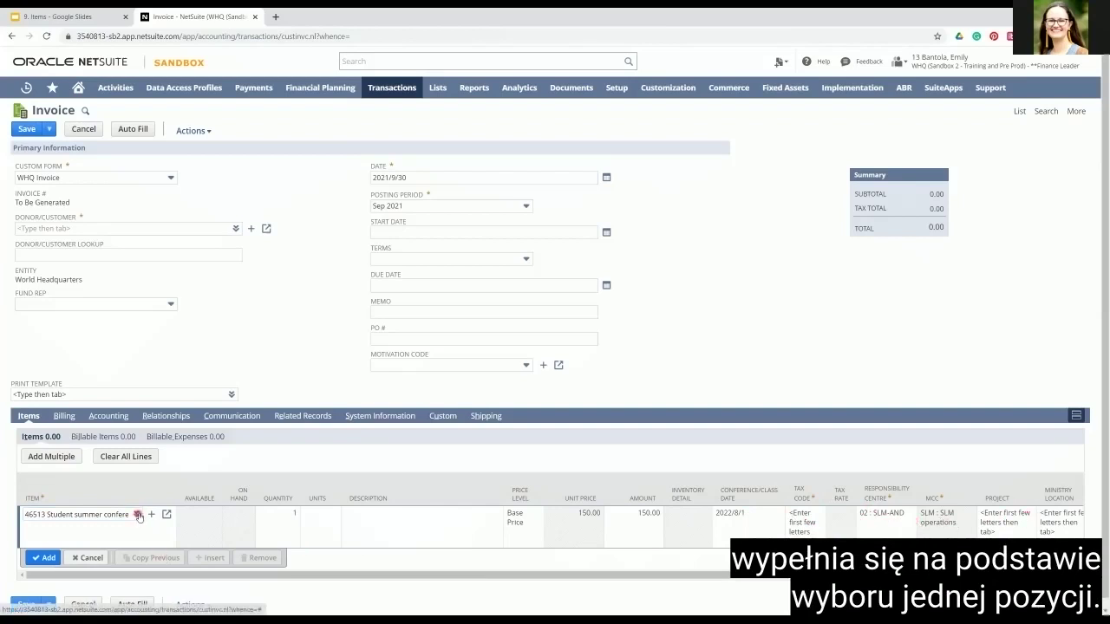
Set the quantity of the Student summer conference line to 5
click(202, 520)
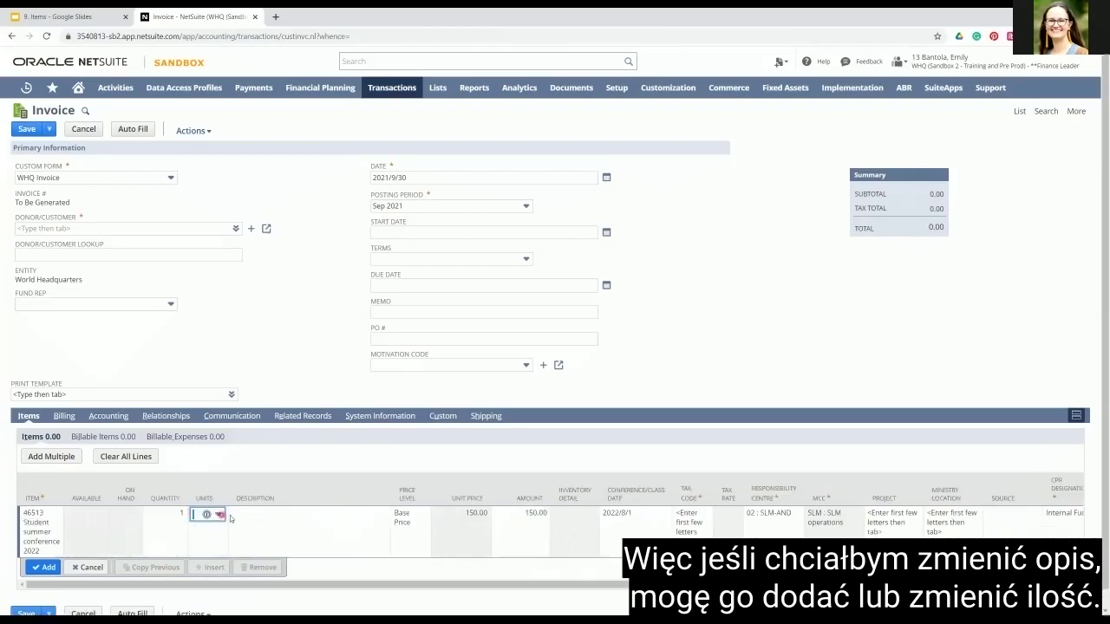
click(263, 519)
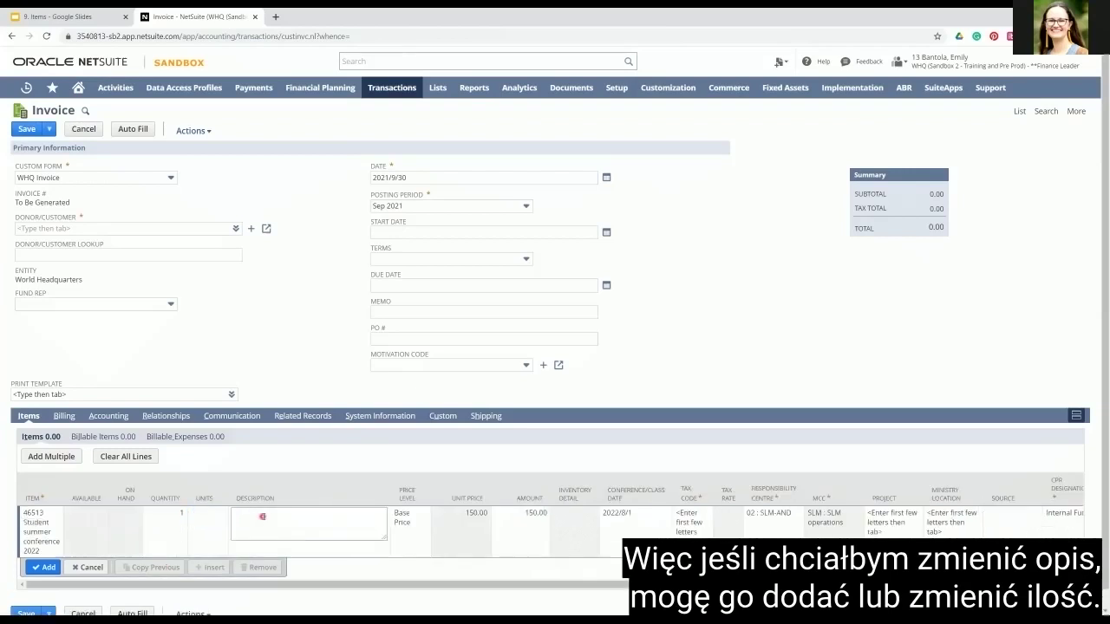
click(161, 518)
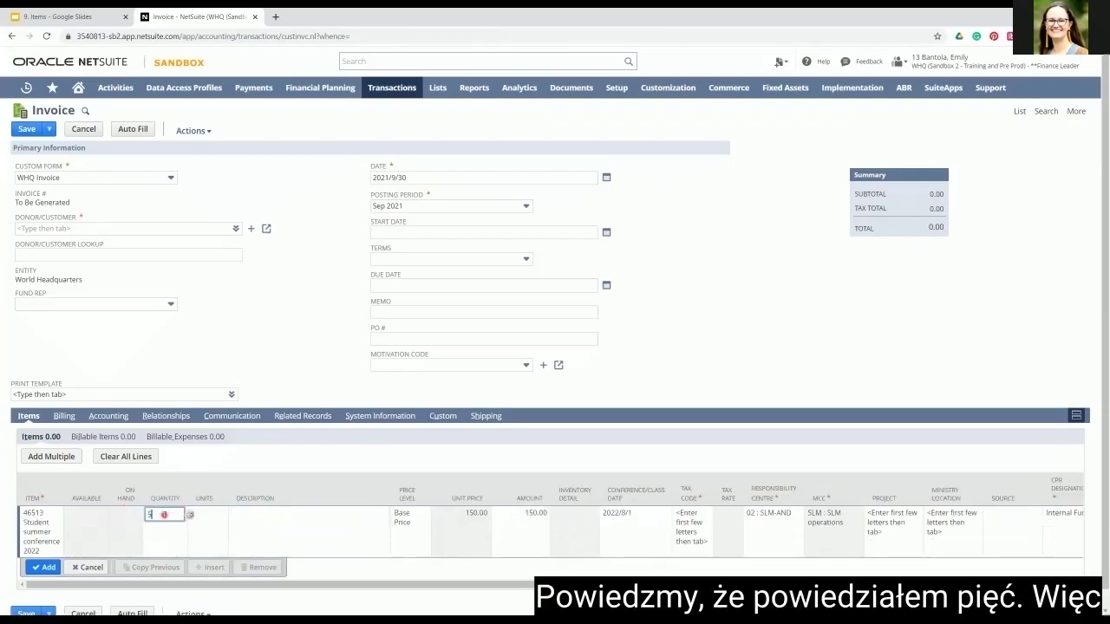
text(5)
key(Tab)
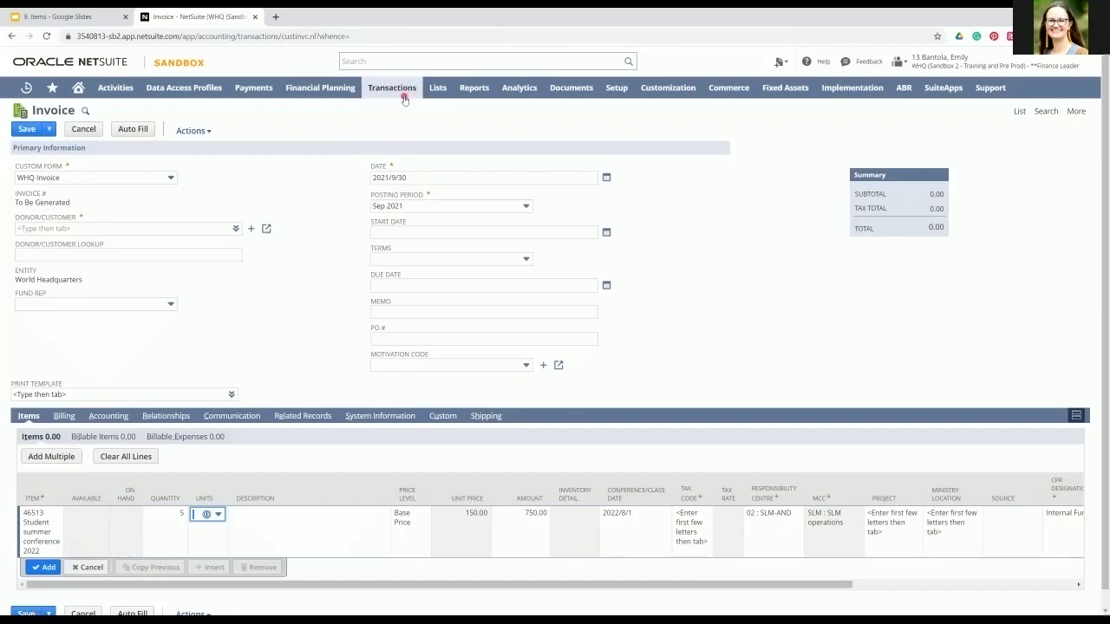
Start a new vendor bill from the payables transactions, leaving the invoice unsaved
mouse_move(398, 90)
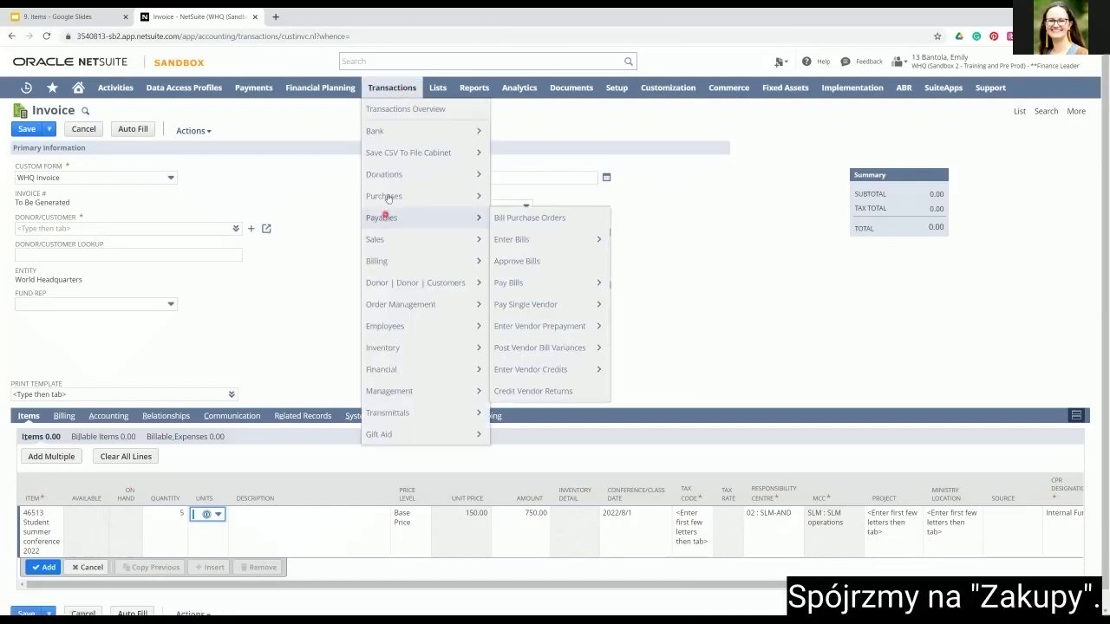
mouse_move(408, 198)
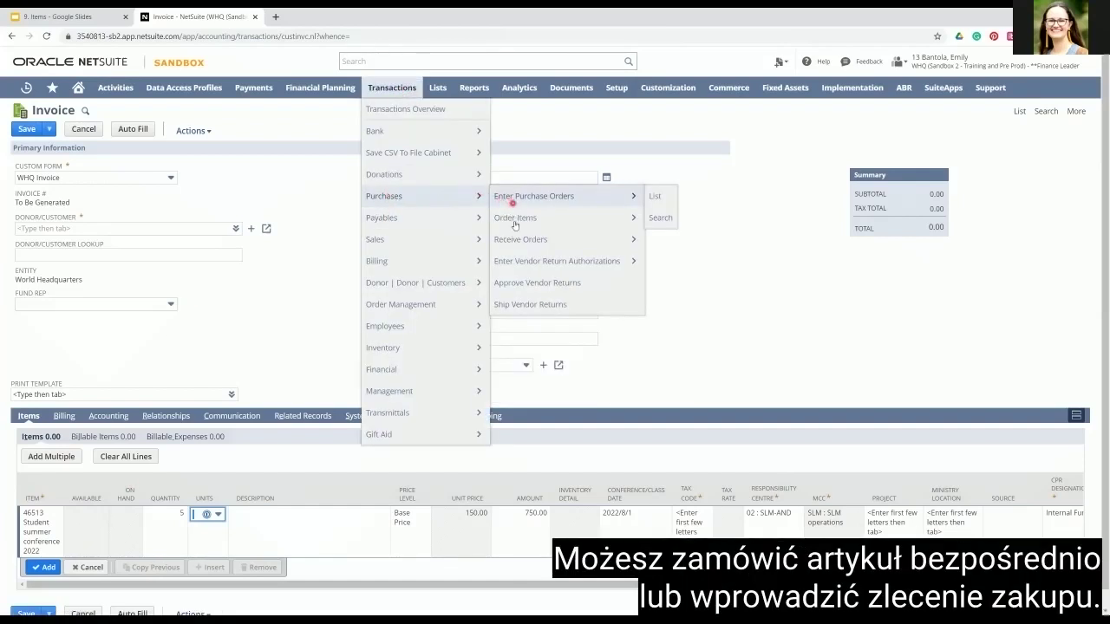
mouse_move(515, 224)
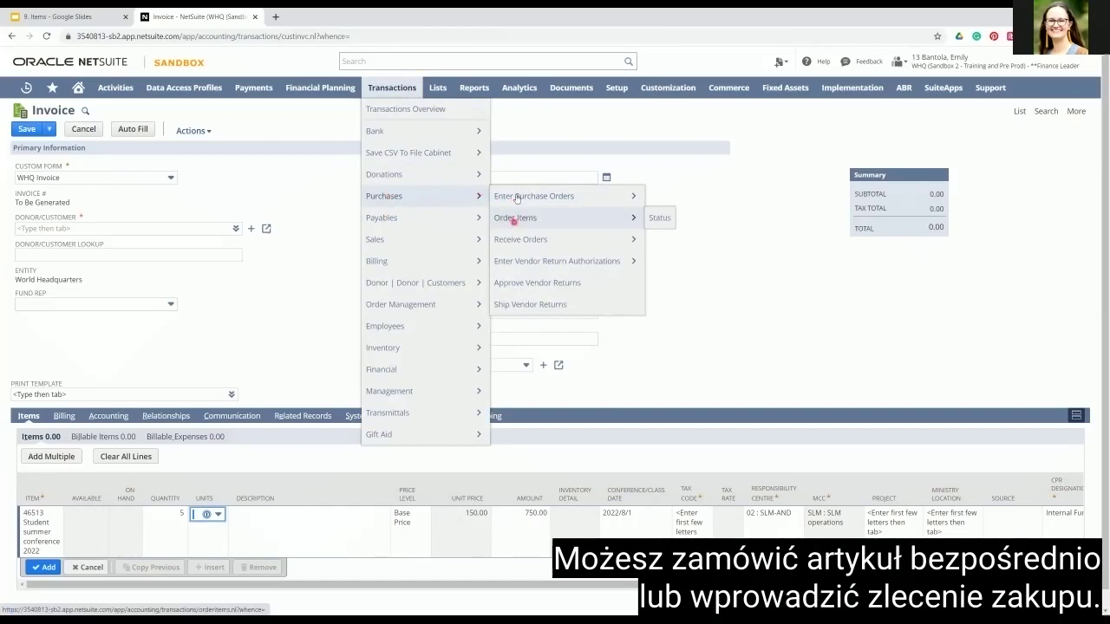
mouse_move(377, 224)
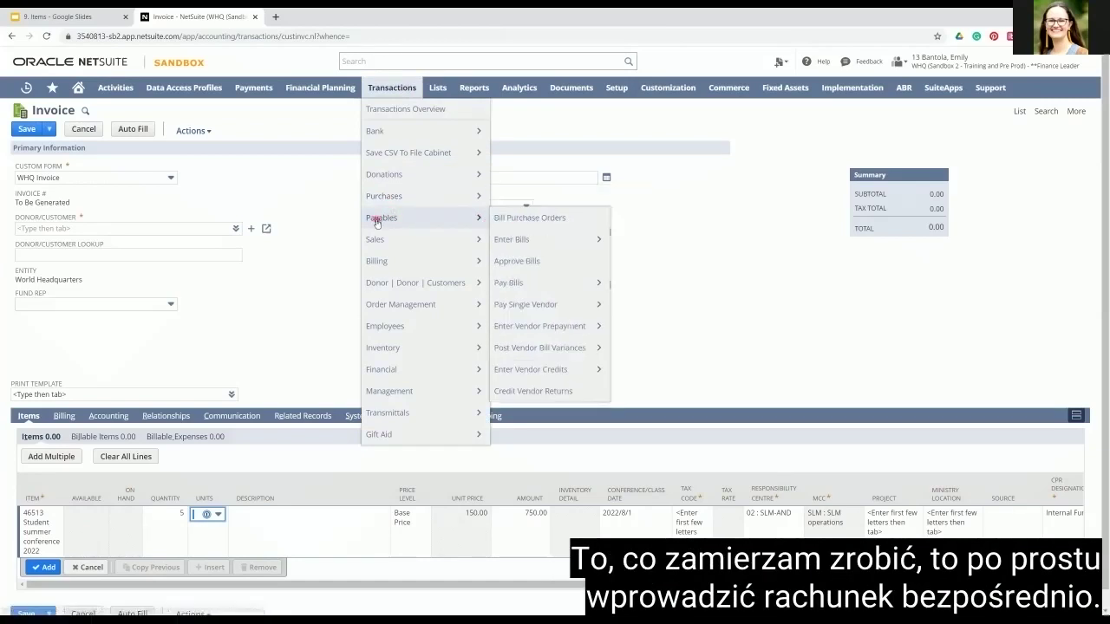
click(514, 246)
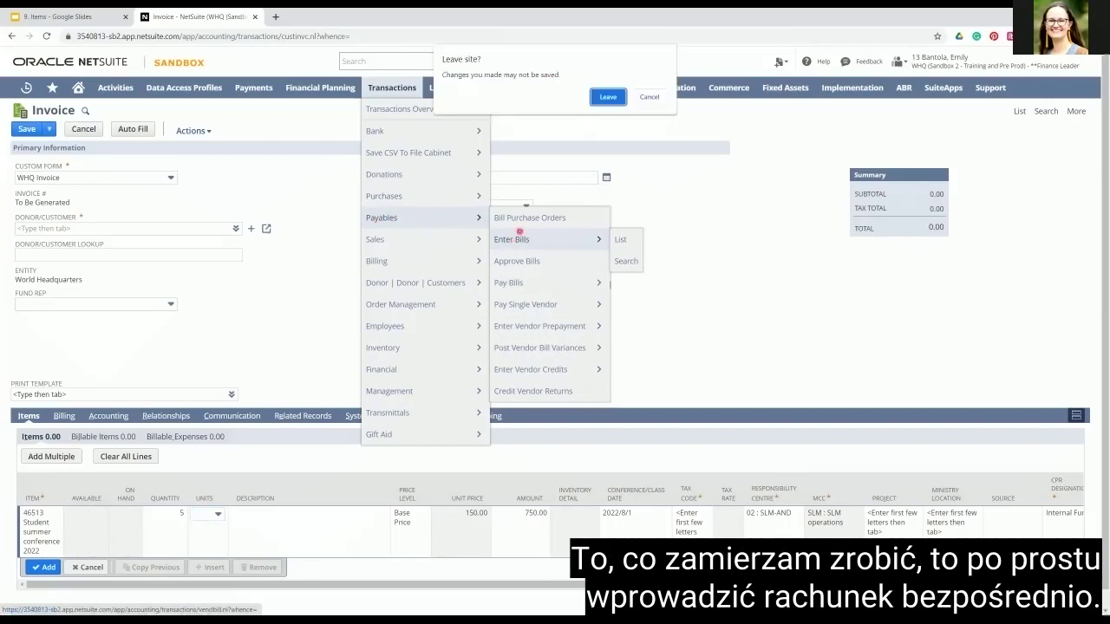
click(607, 97)
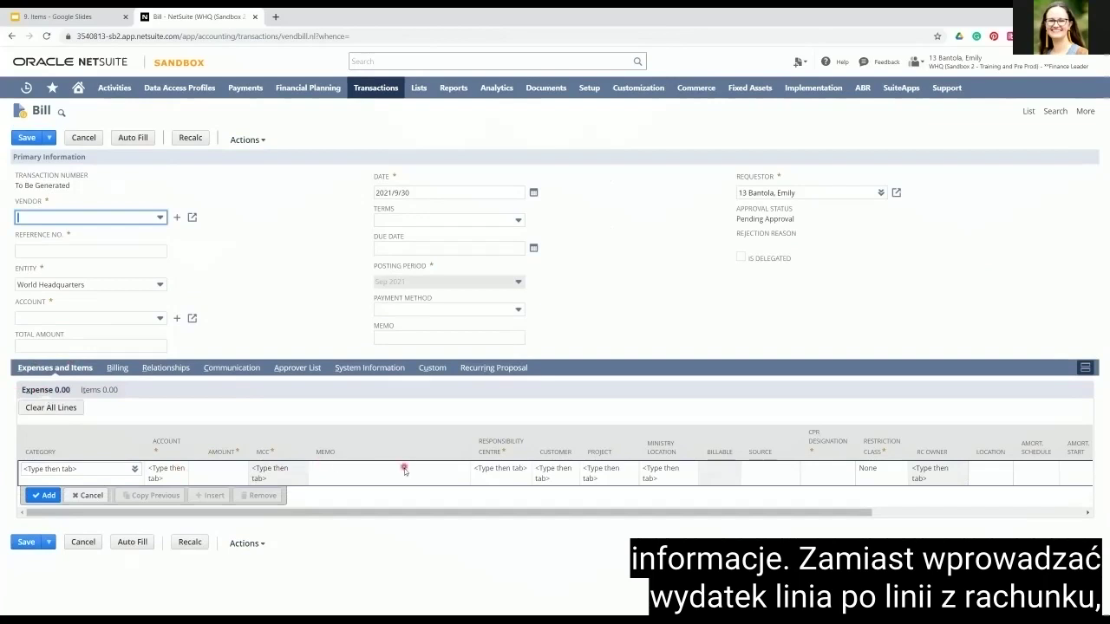
Enter item 46514 Printer paper on the bill's item line with a quantity of 4
click(98, 390)
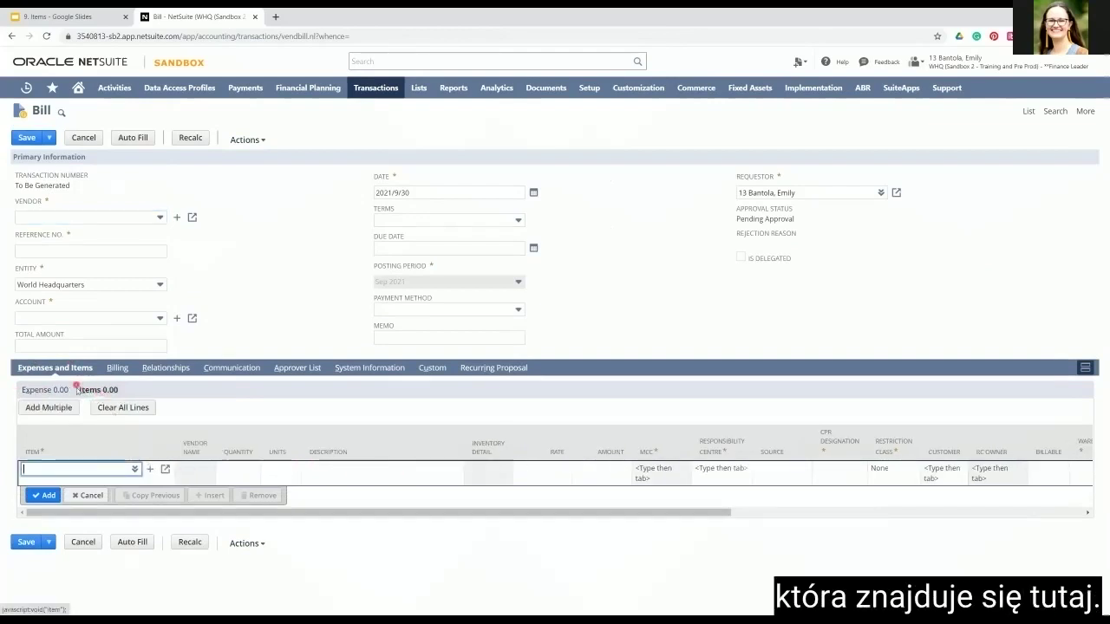
click(134, 469)
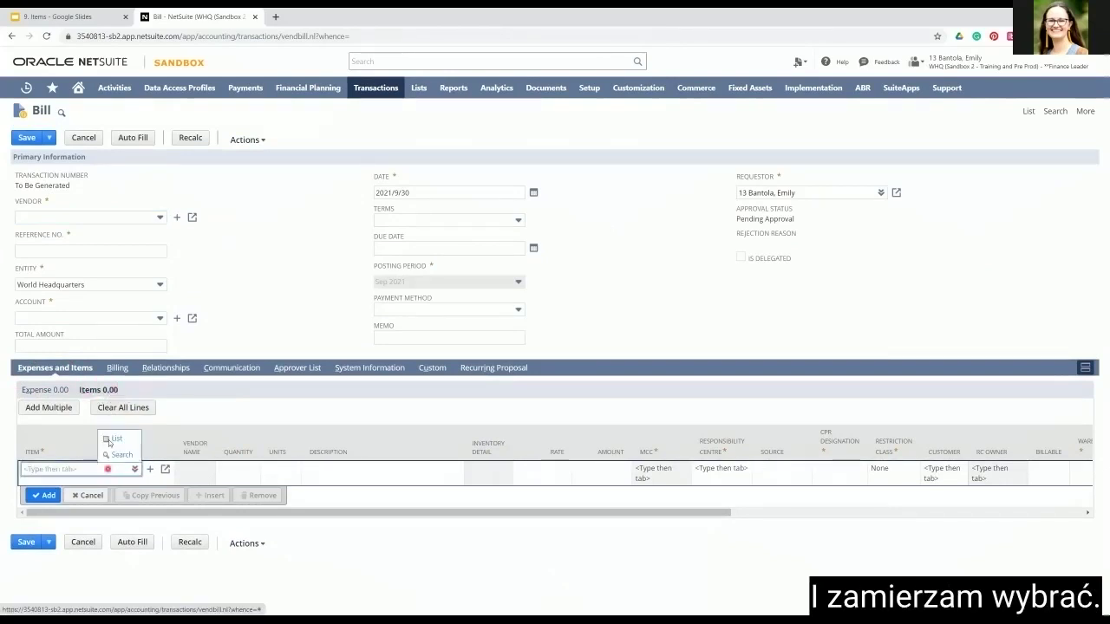
click(106, 440)
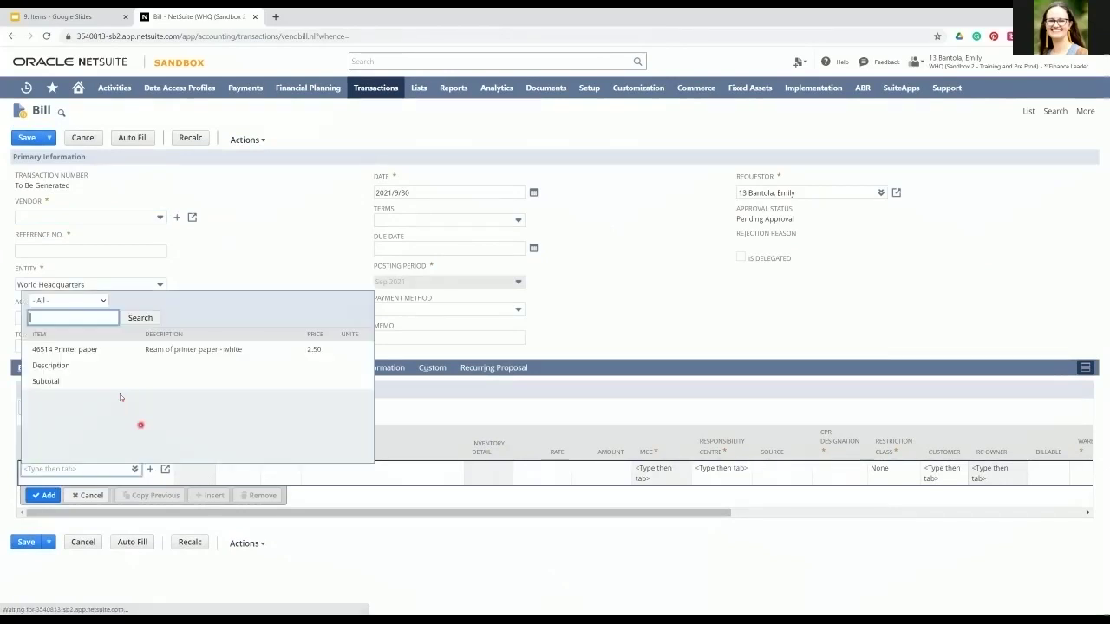
click(64, 349)
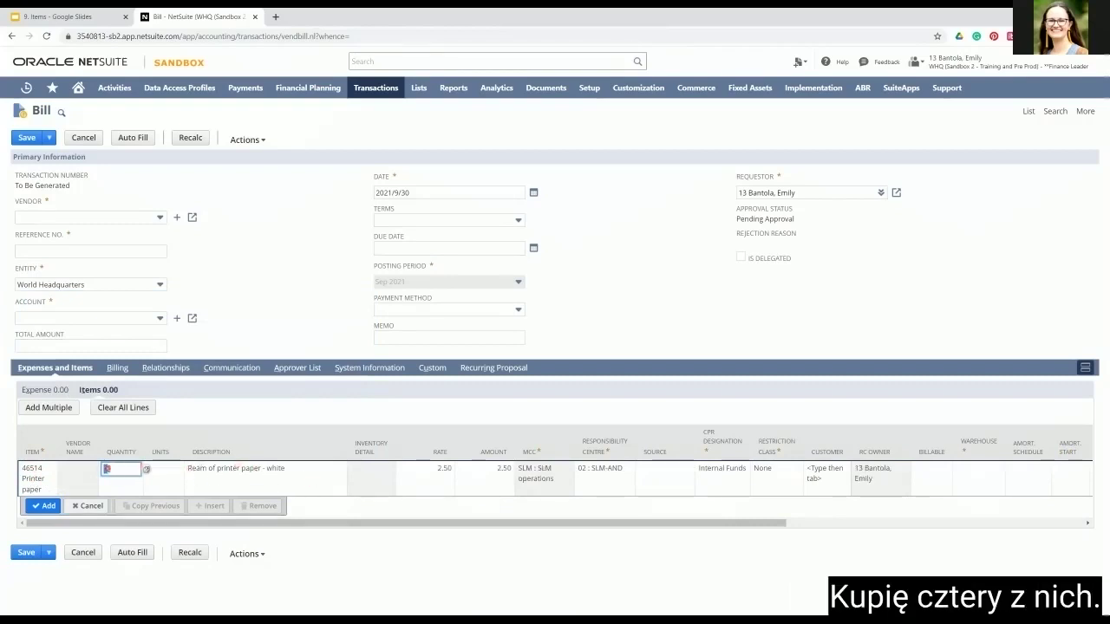
text(4)
key(Tab)
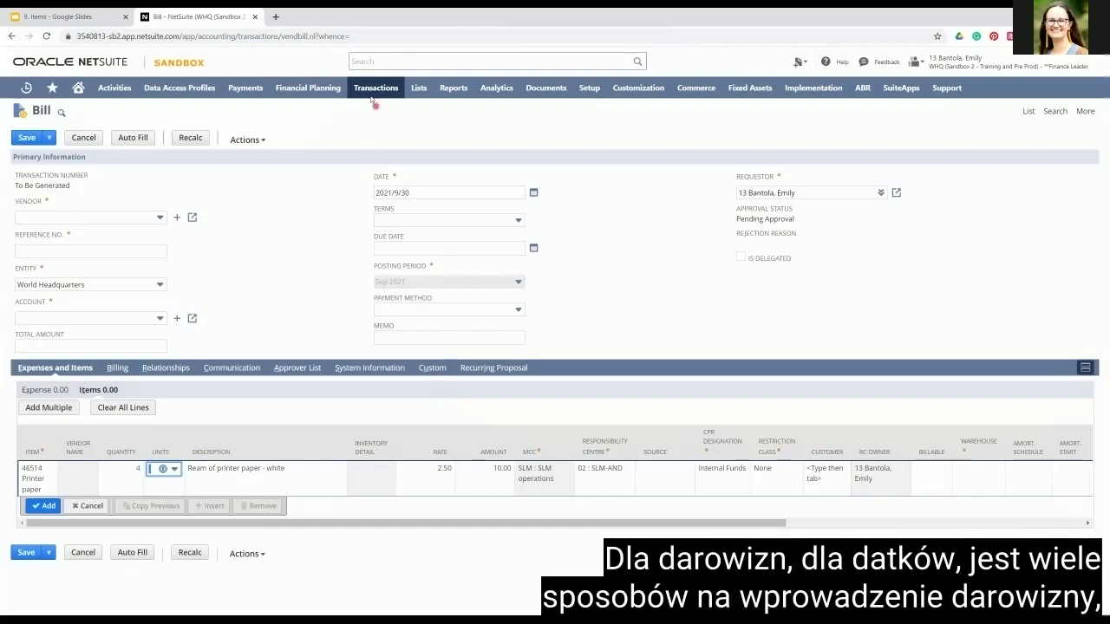
Start a new Donation | Cash Sale transaction, leaving the bill unsaved
mouse_move(370, 95)
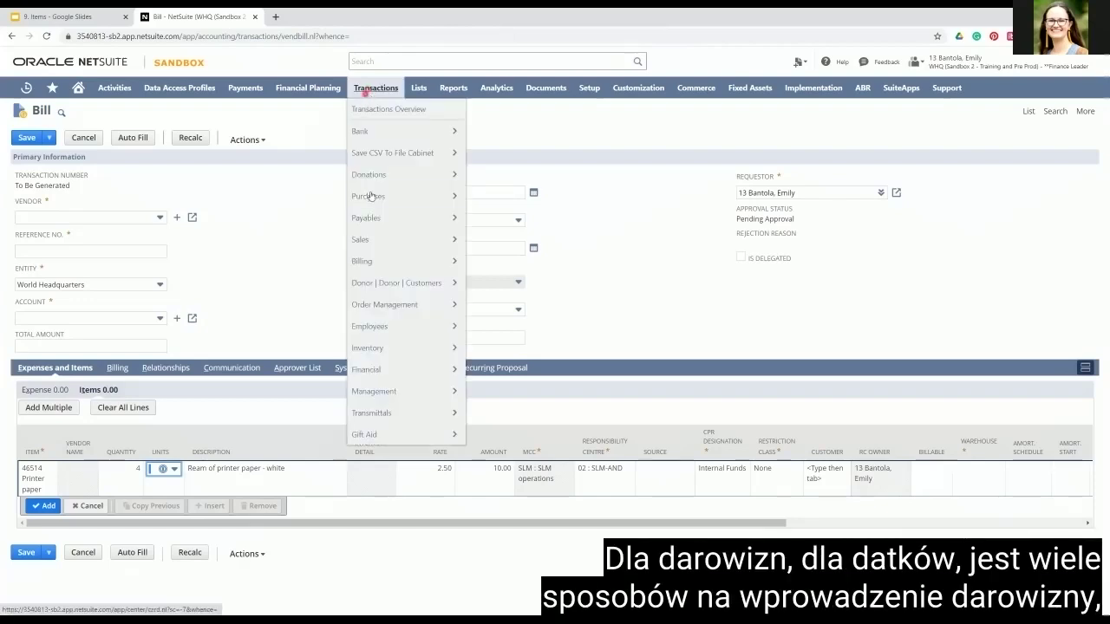
mouse_move(373, 185)
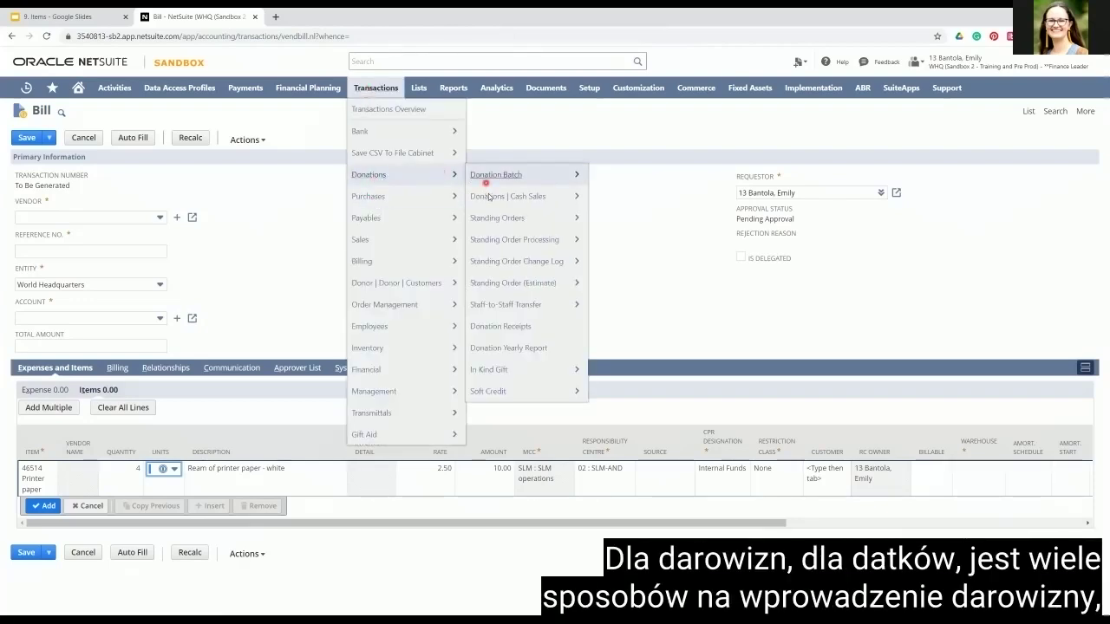
click(488, 197)
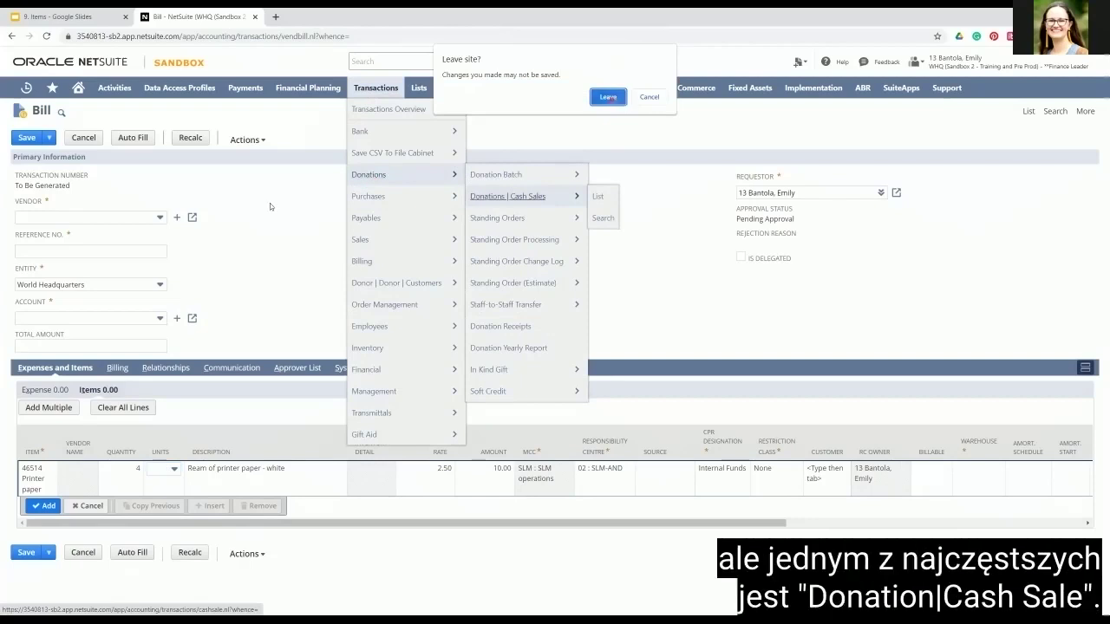
key(Return)
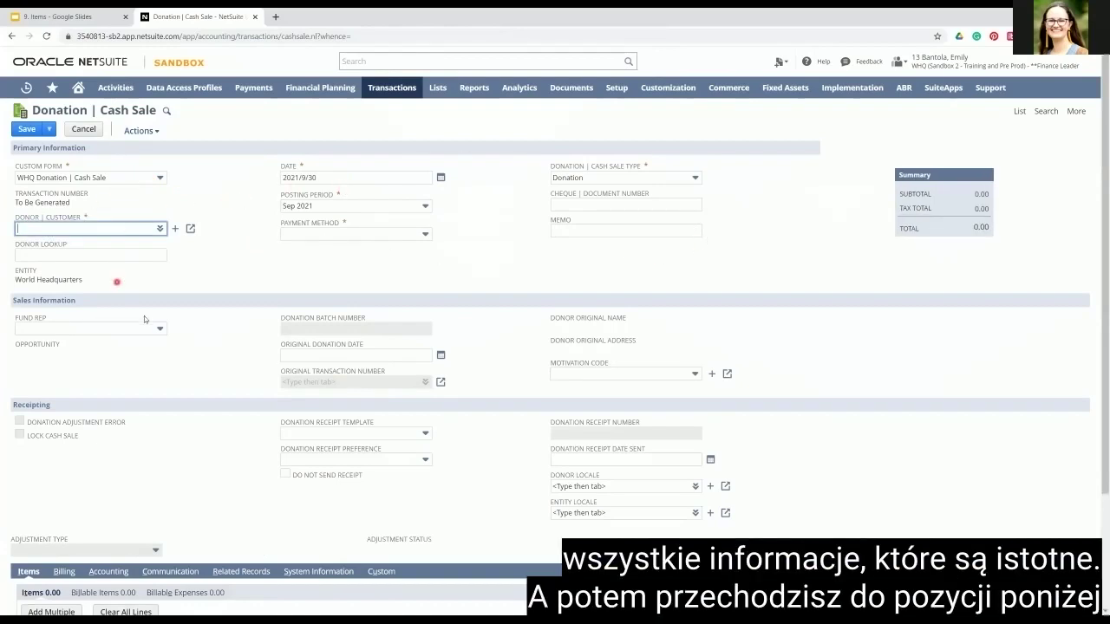
Review the donation's designation item line, its selection choices and the responsibility centre and related columns
scroll(161, 382, down, 2)
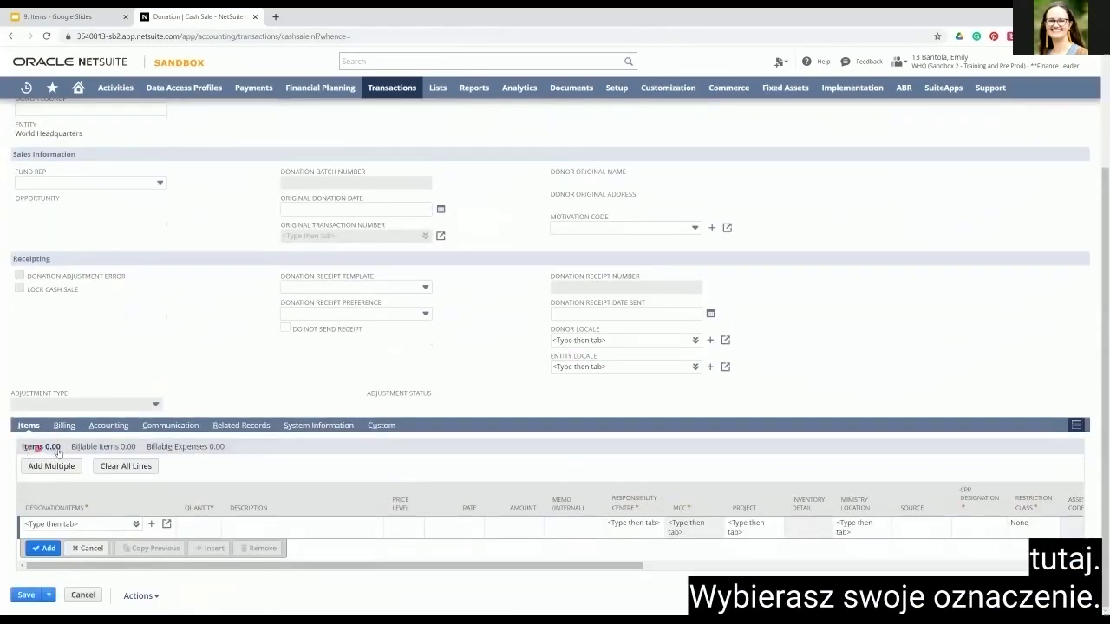
mouse_move(136, 527)
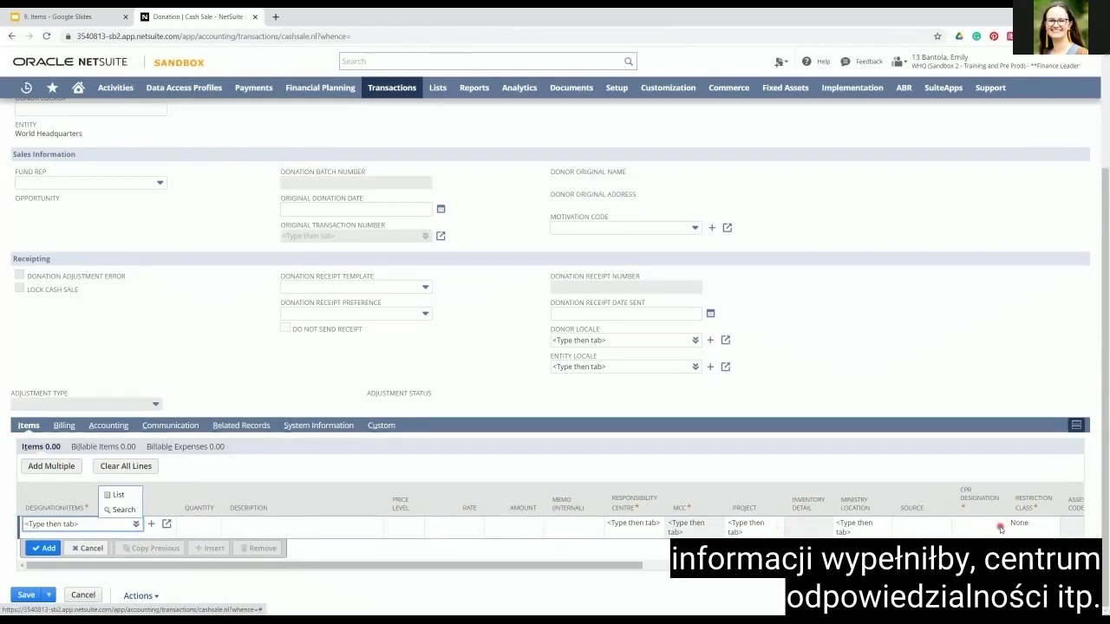
scroll(215, 354, up, 2)
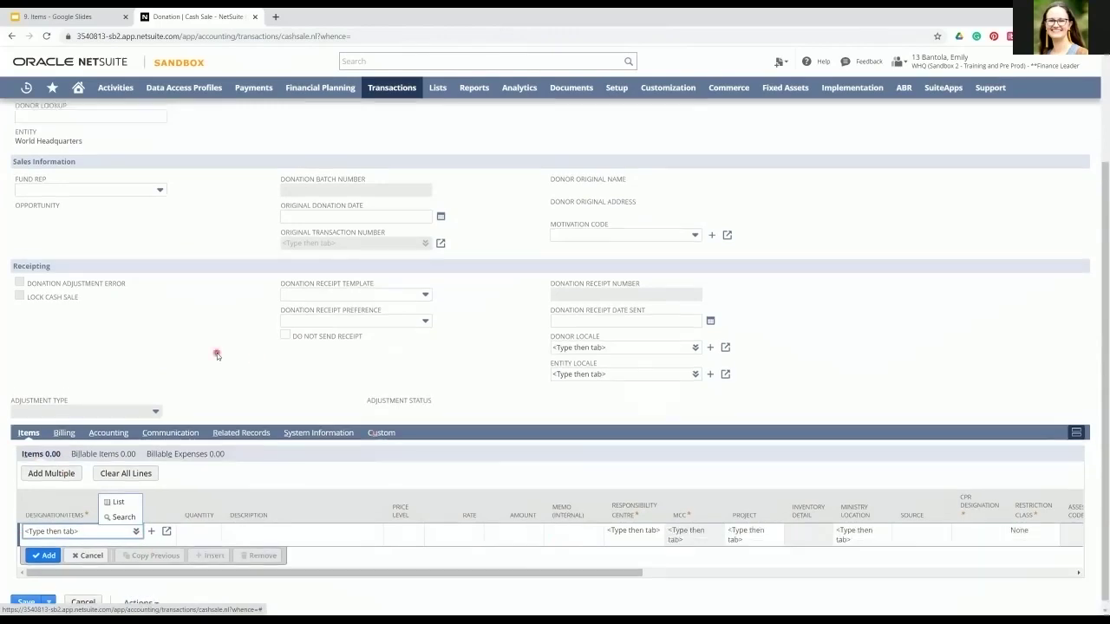
scroll(162, 391, down, 2)
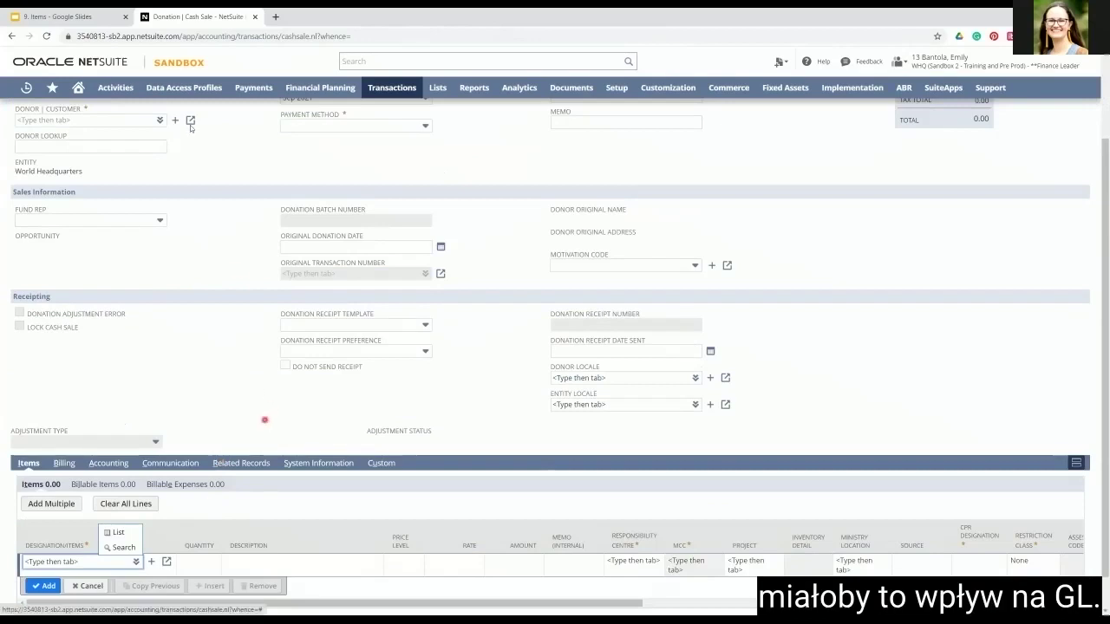
Switch to the 9. Items presentation in Google Slides and present the Items summary slide, revealing its points through "Using items in transactions"
click(57, 17)
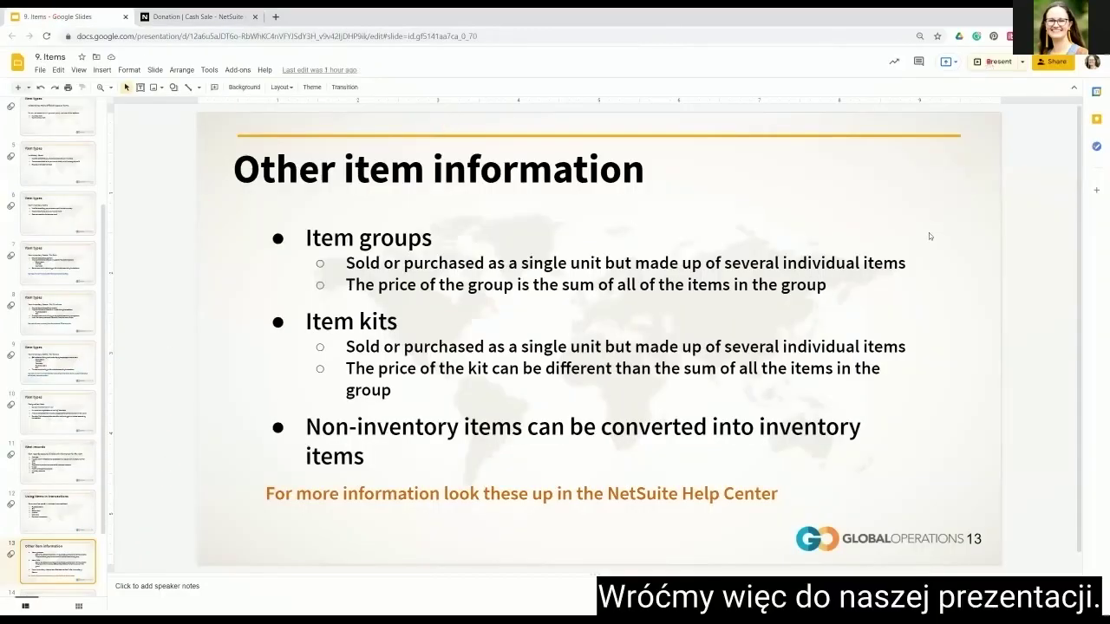
key(ctrl+shift+F5)
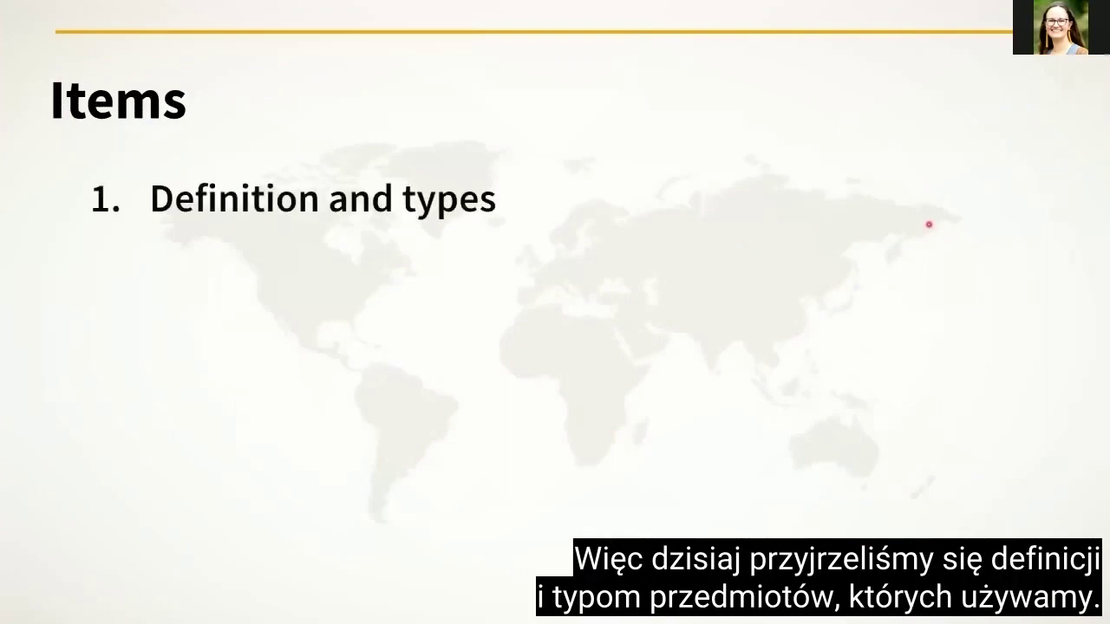
key(Right)
key(Right)
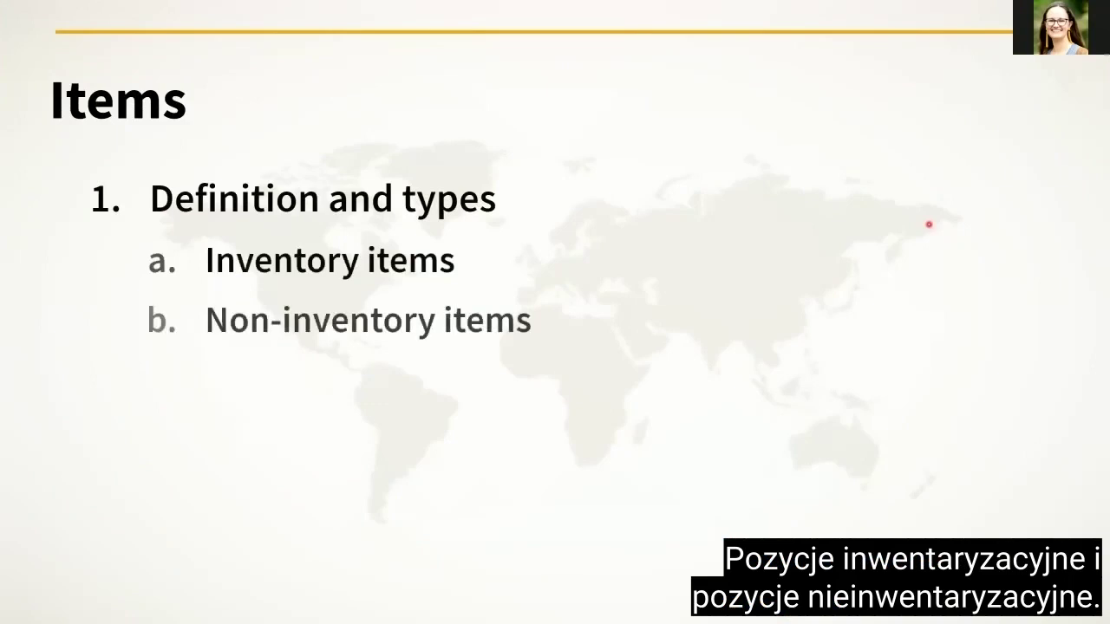
key(Right)
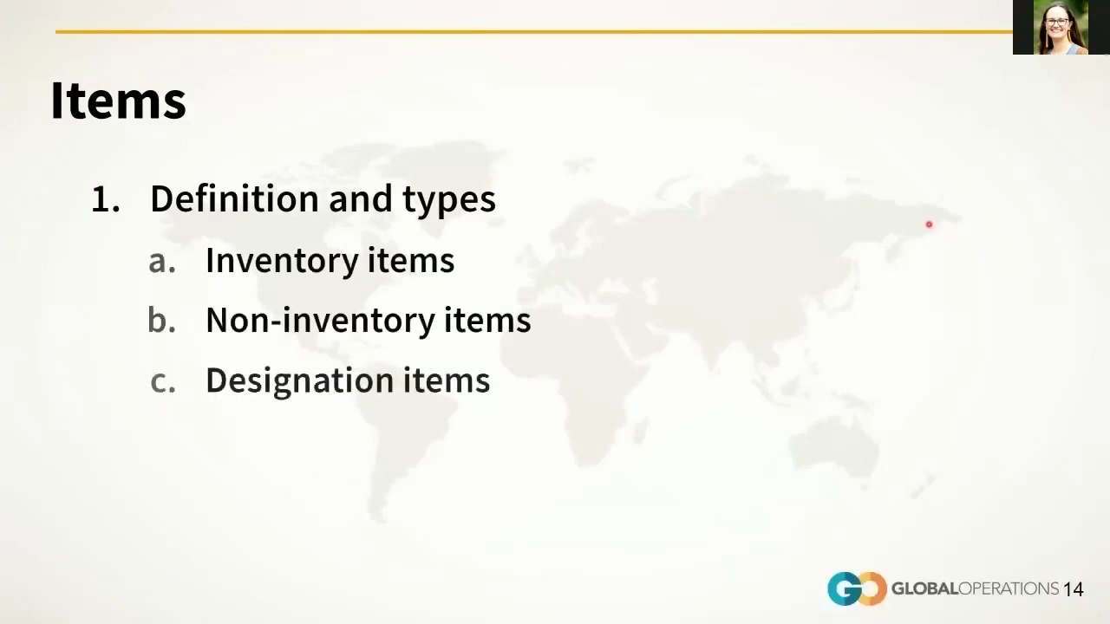
key(Right)
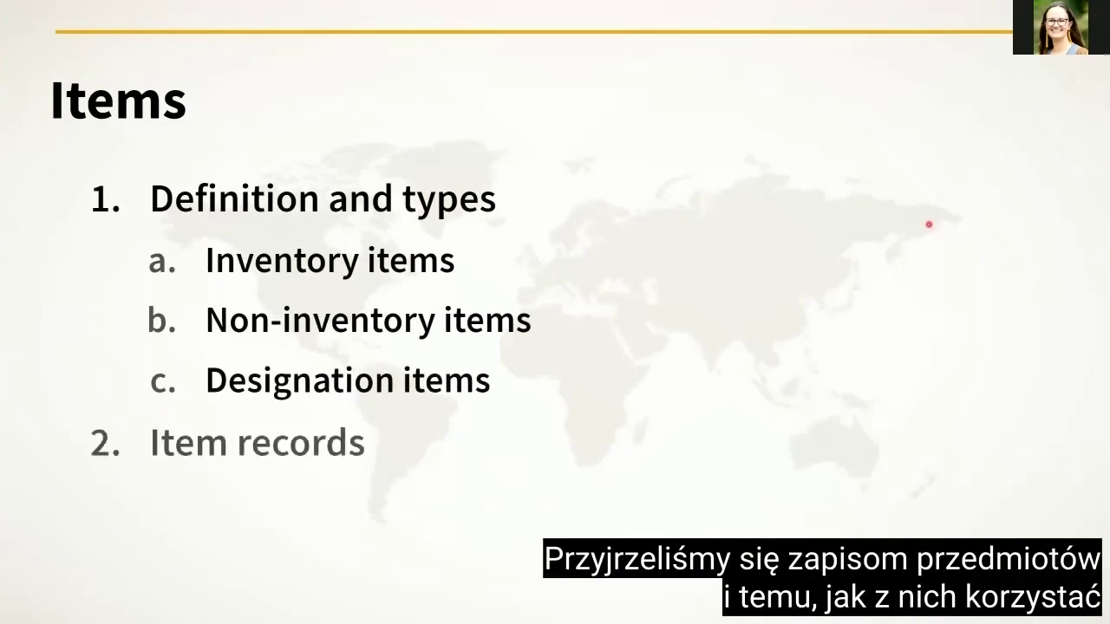
key(Right)
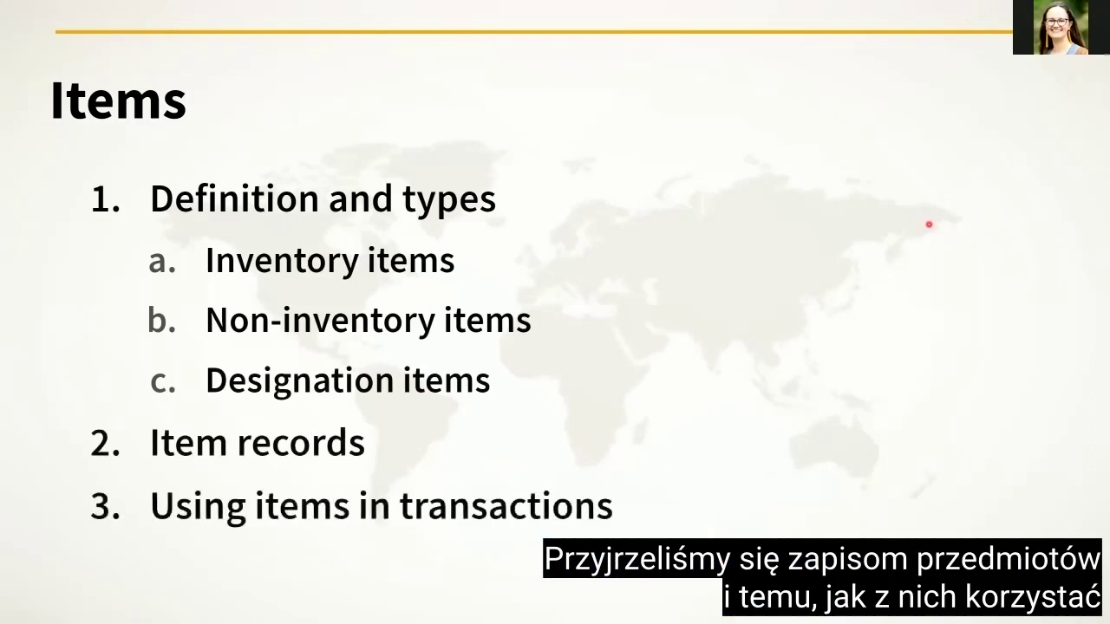